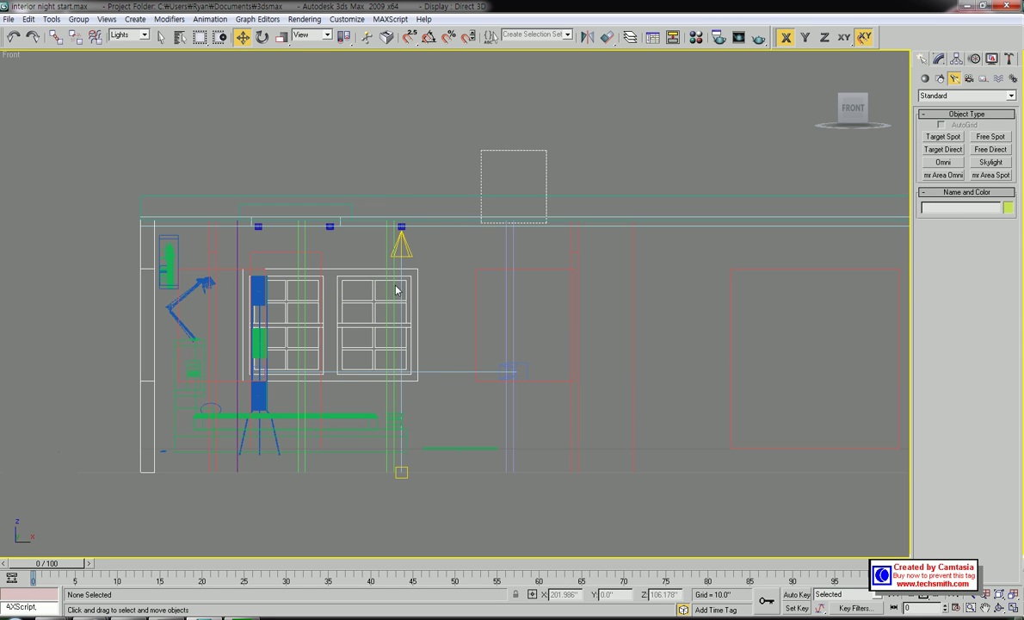
Step: Turn on shadows for the spotlight under the ceiling fixture and set their type to VRayShadow
{"action": "left_click", "coordinate": [400, 288]}
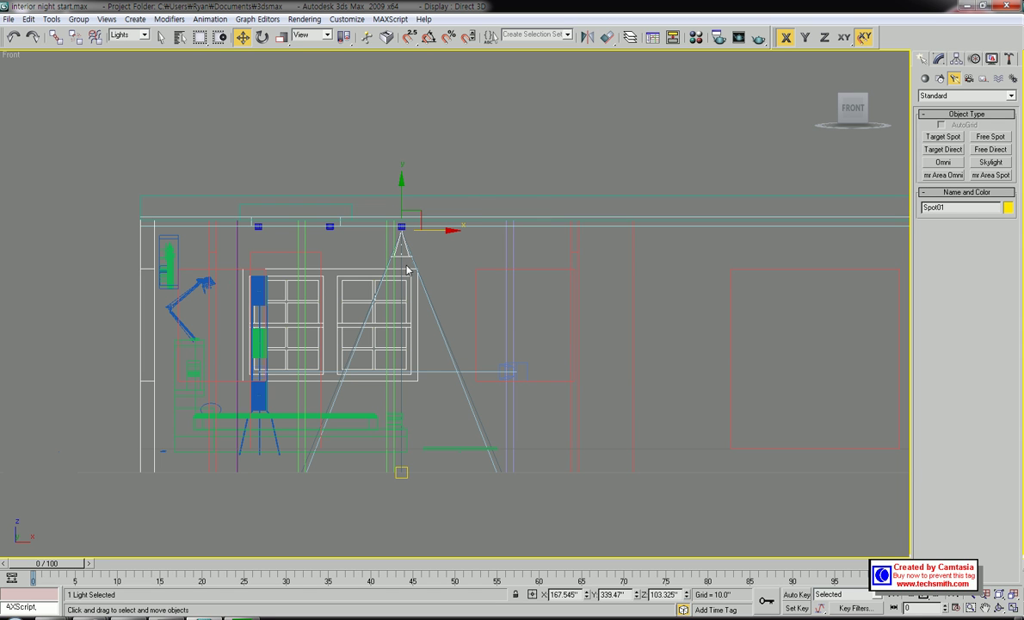
{"action": "left_click", "coordinate": [482, 181]}
{"action": "scroll", "coordinate": [428, 235], "scroll_direction": "up", "scroll_amount": 2}
{"action": "middle_click_drag", "start_coordinate": [409, 236], "coordinate": [443, 196]}
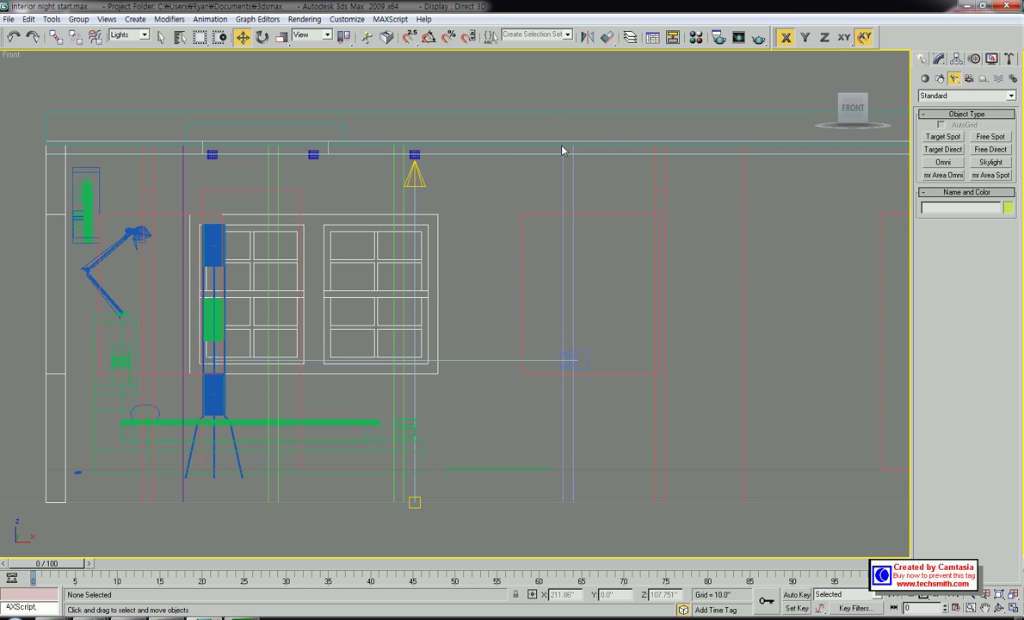
{"action": "left_click", "coordinate": [417, 172]}
{"action": "middle_click_drag", "start_coordinate": [464, 187], "coordinate": [465, 202]}
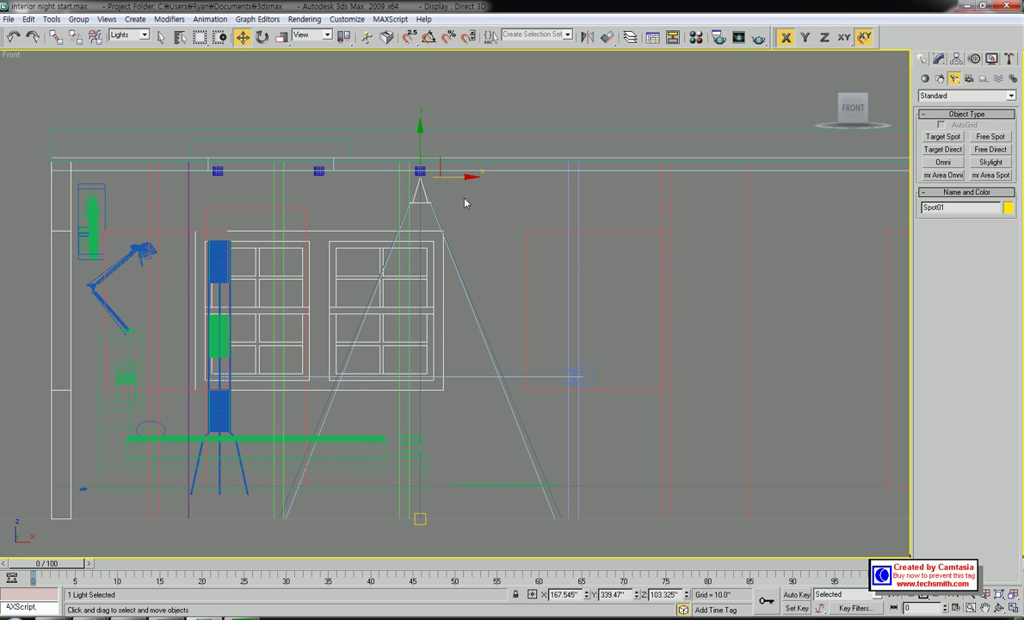
{"action": "left_click", "coordinate": [938, 59]}
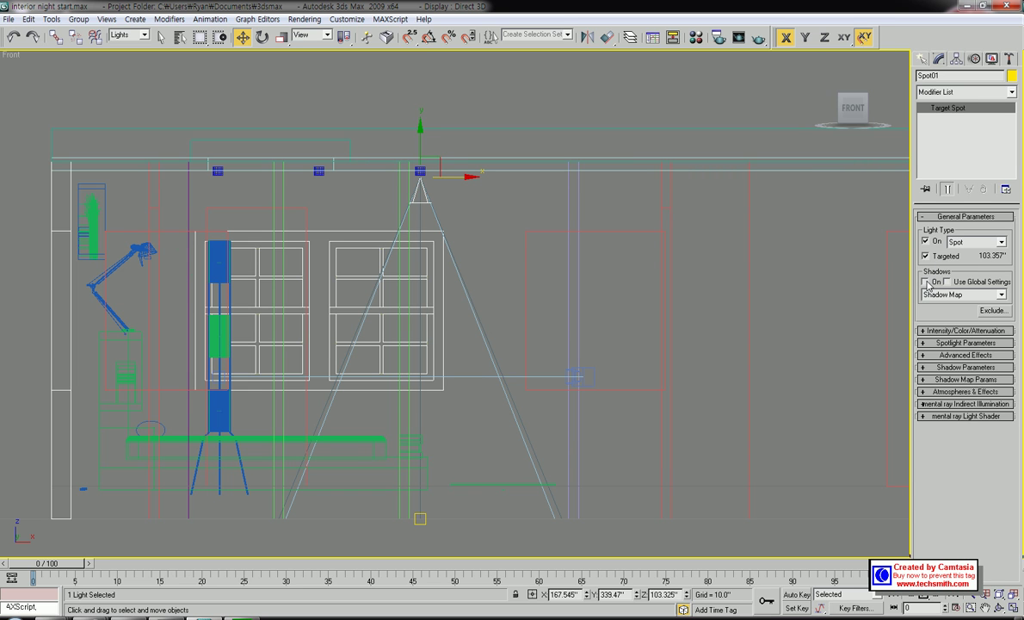
{"action": "left_click", "coordinate": [1003, 294]}
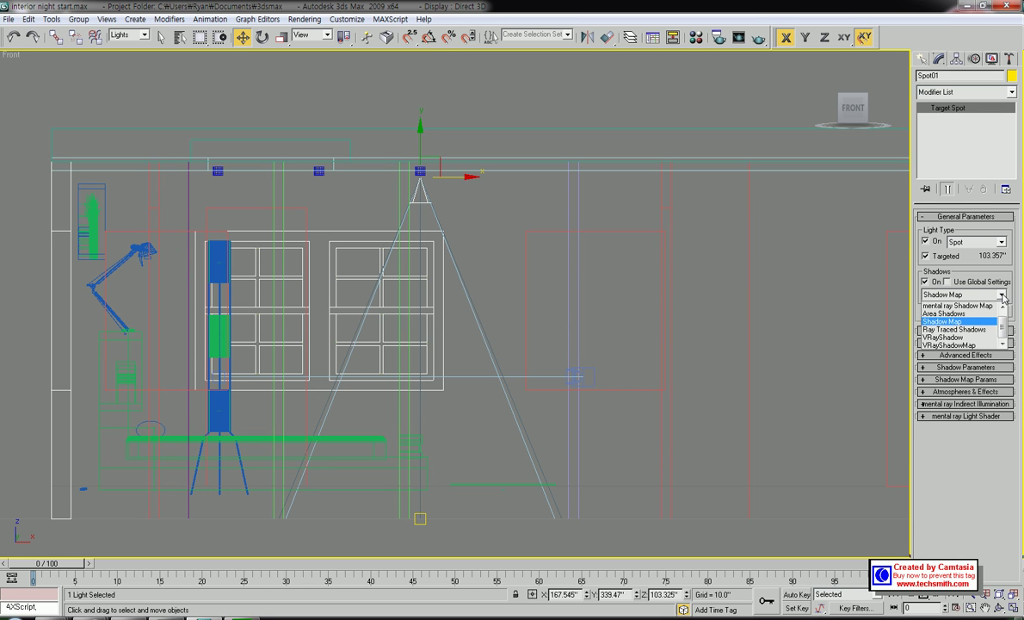
{"action": "left_click", "coordinate": [975, 338]}
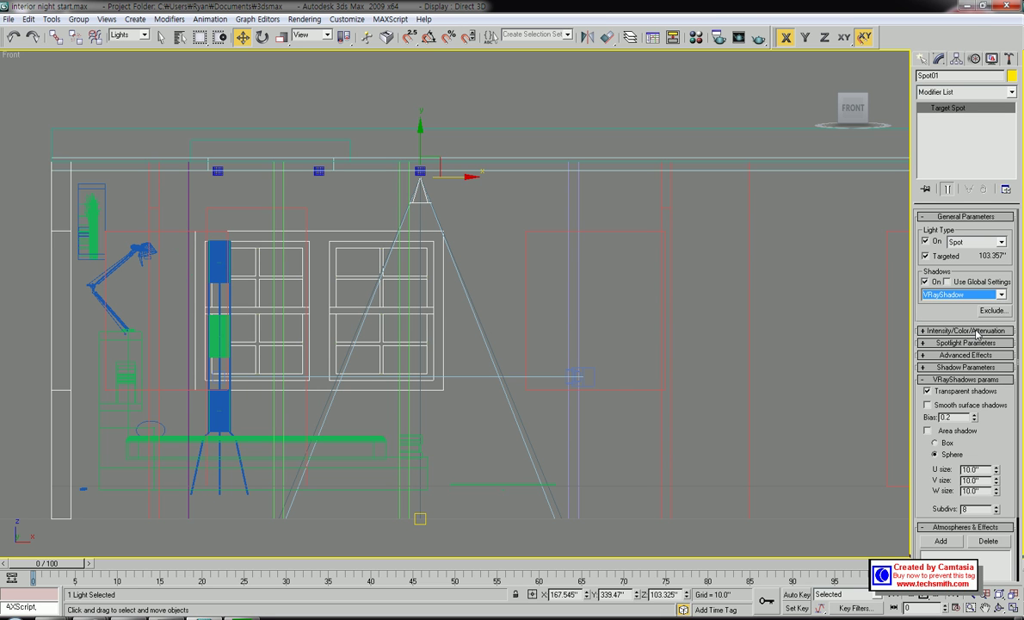
Step: Set the spotlight's intensity multiplier to 3
{"action": "left_click", "coordinate": [953, 332]}
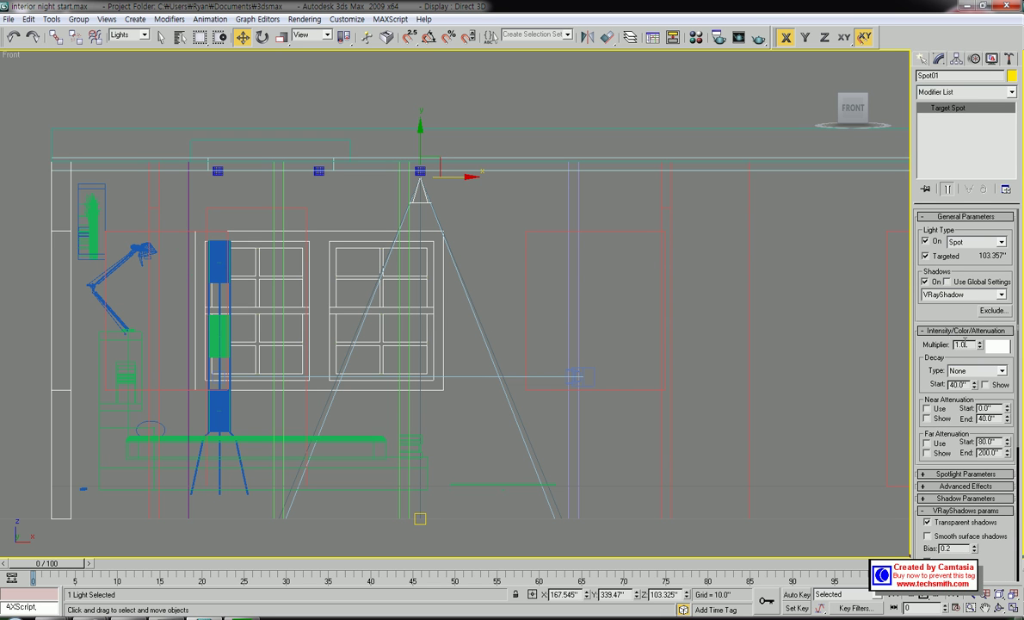
{"action": "double_click", "coordinate": [962, 344]}
{"action": "type", "text": "3"}
{"action": "left_click_drag", "start_coordinate": [927, 381], "coordinate": [927, 364]}
{"action": "scroll", "coordinate": [926, 364], "scroll_direction": "down", "scroll_amount": 3}
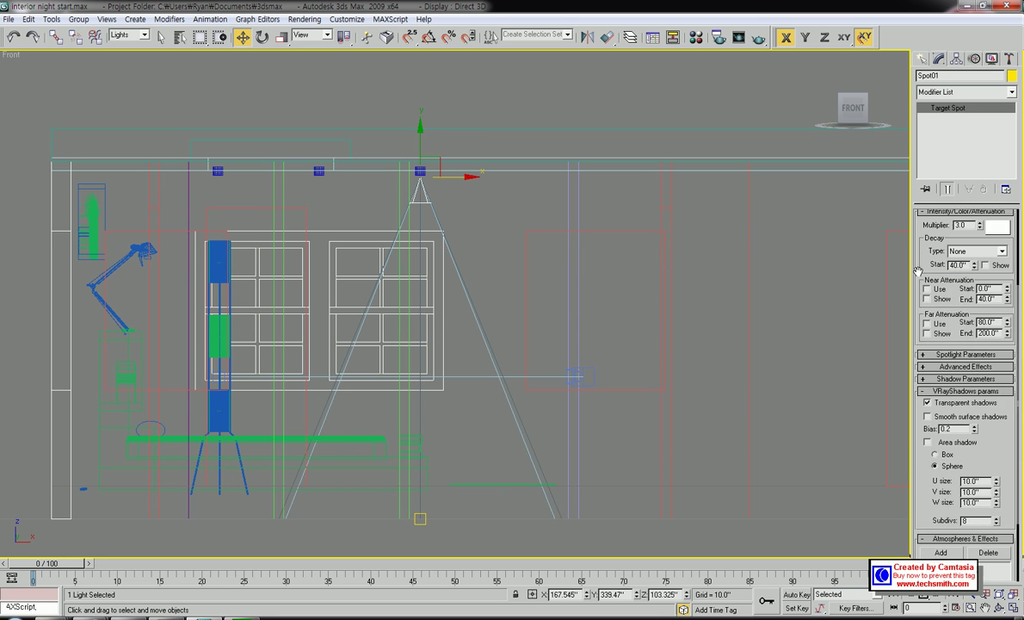
Step: Try a light cone with a hotspot of about 27.4 and a falloff of about 47.5 on the spotlight
{"action": "left_click", "coordinate": [923, 354]}
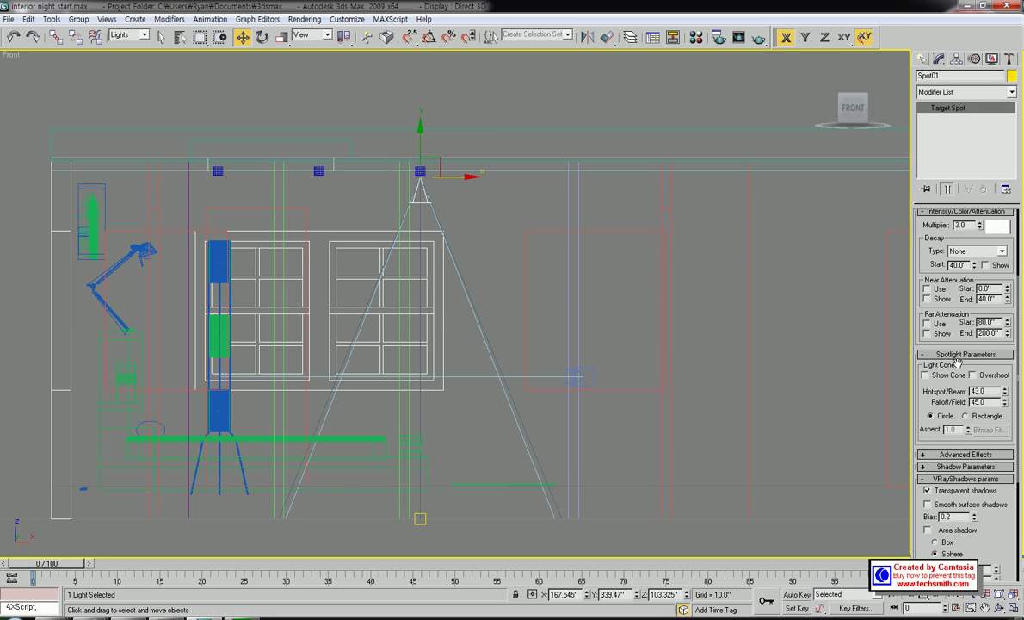
{"action": "left_click_drag", "start_coordinate": [949, 395], "coordinate": [935, 348]}
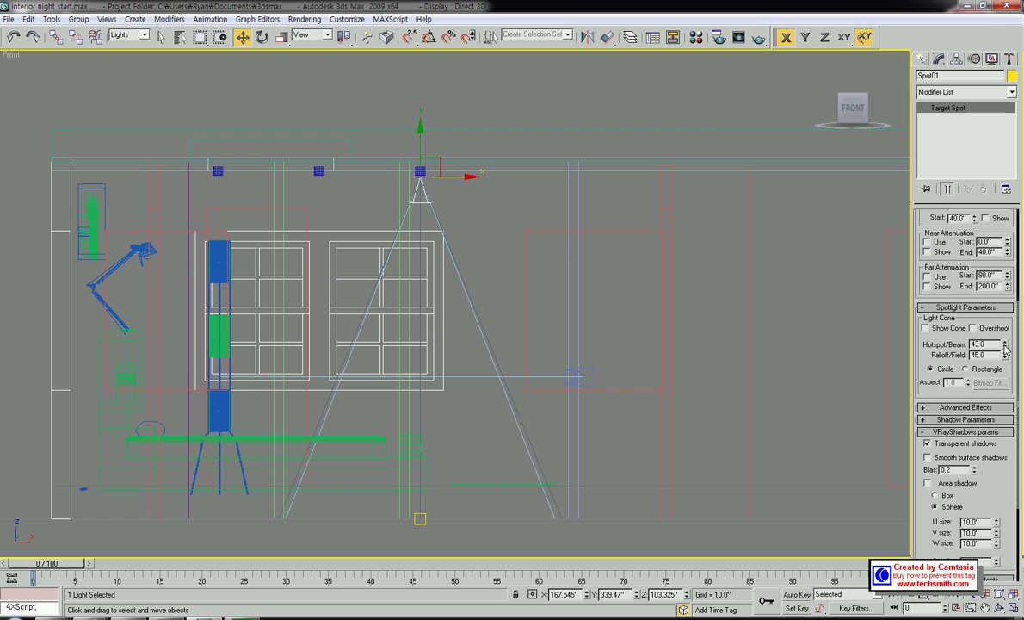
{"action": "left_click_drag", "start_coordinate": [1005, 346], "coordinate": [1002, 431]}
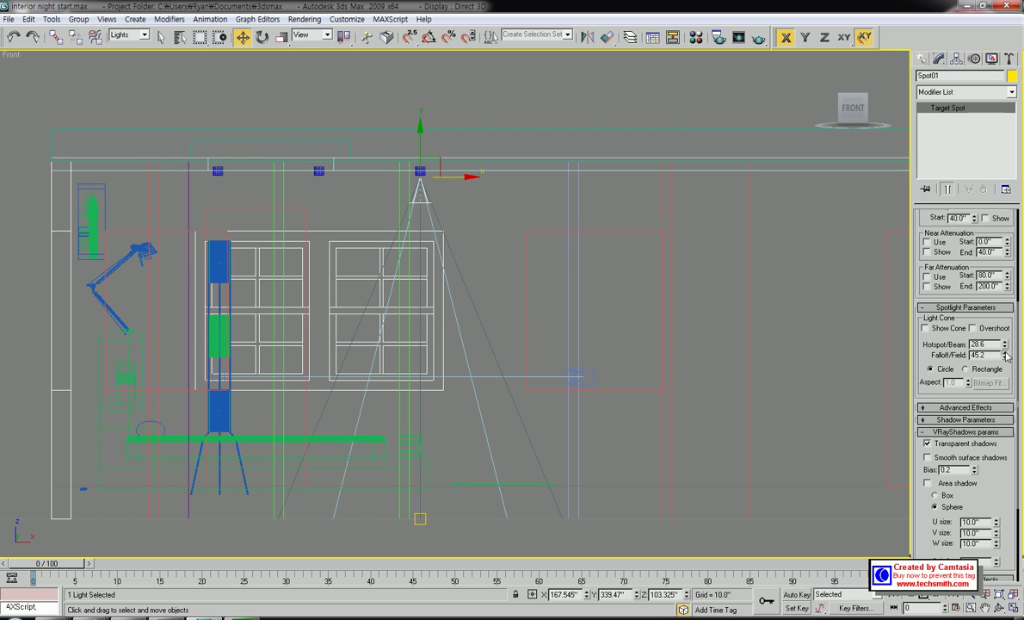
{"action": "left_click_drag", "start_coordinate": [1004, 355], "coordinate": [1001, 329]}
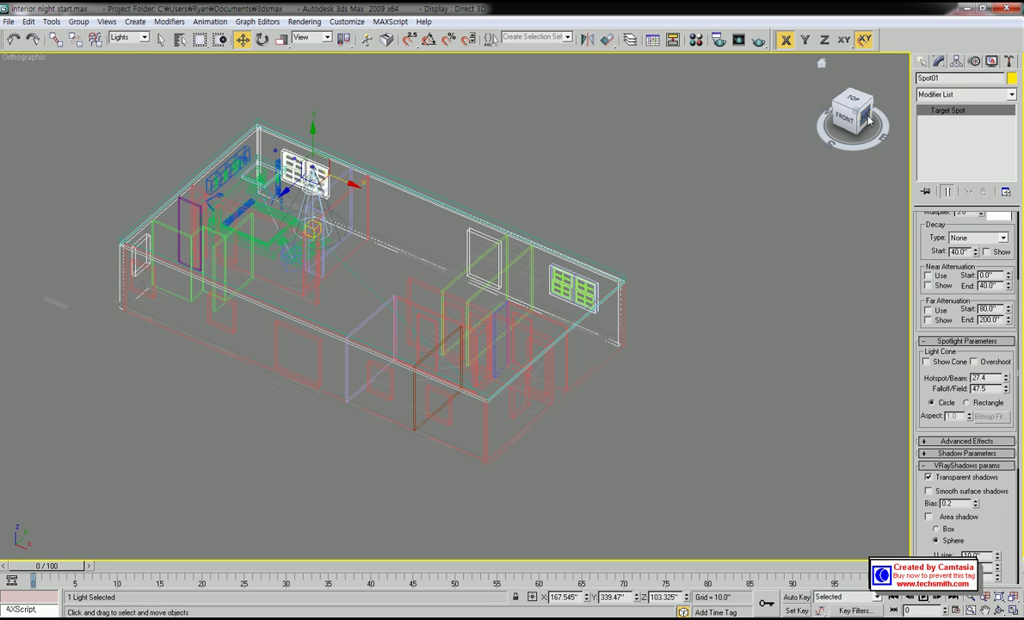
Step: Set the spotlight's hotspot to 30 and its falloff to 60
{"action": "middle_click_drag", "start_coordinate": [351, 262], "coordinate": [437, 306]}
{"action": "left_click", "coordinate": [846, 127]}
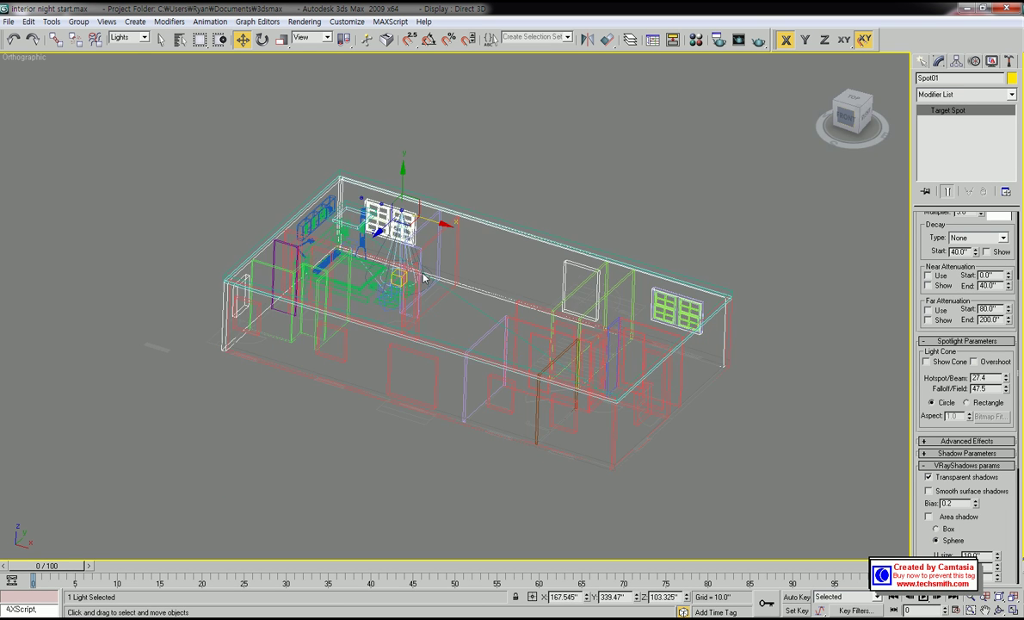
{"action": "scroll", "coordinate": [437, 290], "scroll_direction": "up", "scroll_amount": 5}
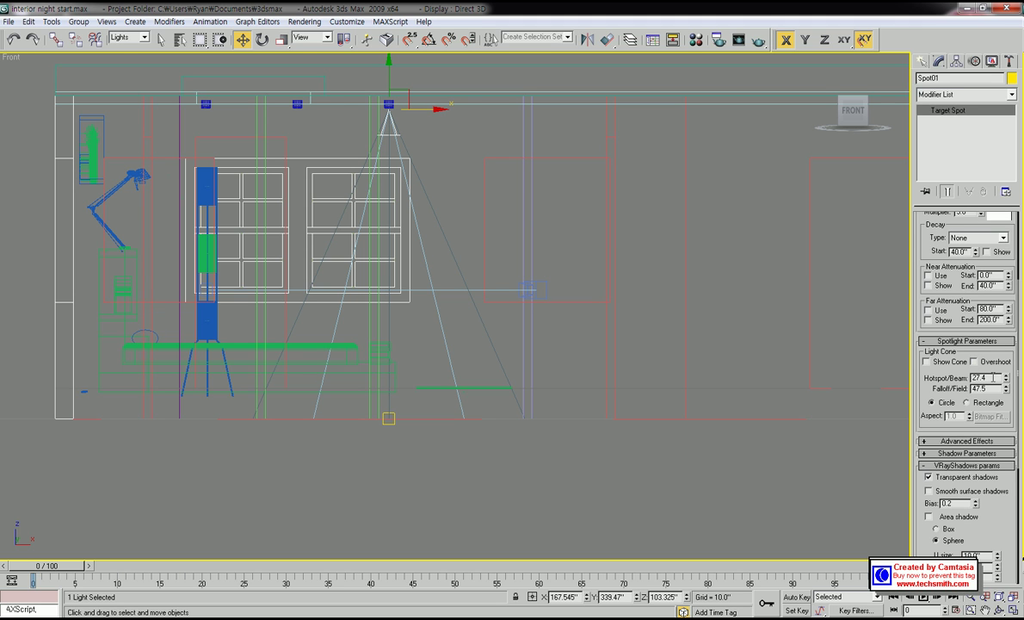
{"action": "left_click_drag", "start_coordinate": [990, 377], "coordinate": [943, 374]}
{"action": "type", "text": "30"}
{"action": "key", "text": "Tab"}
{"action": "type", "text": "60"}
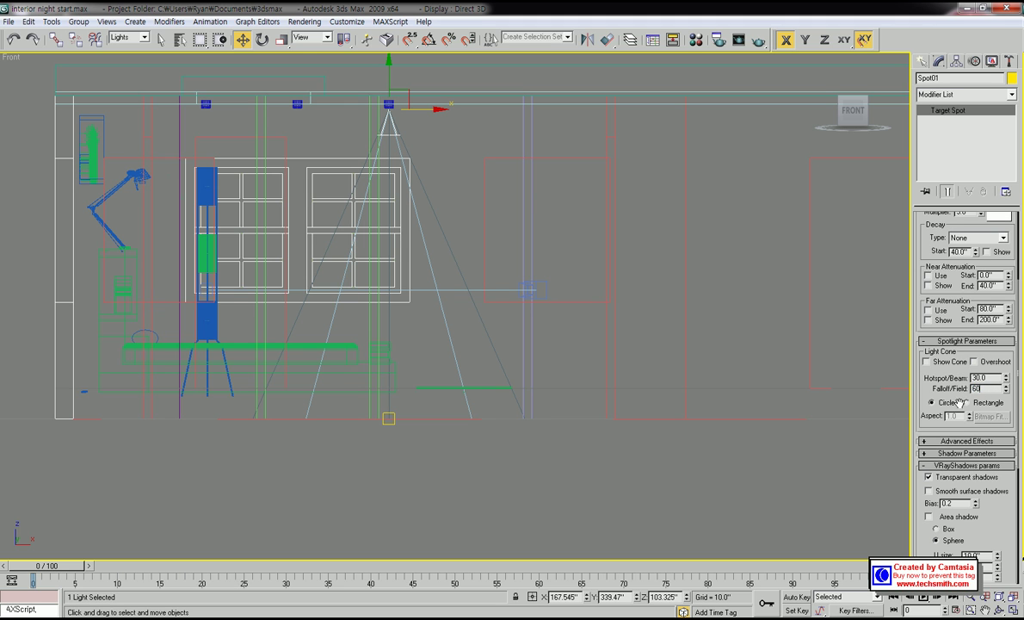
{"action": "left_click", "coordinate": [544, 472]}
{"action": "scroll", "coordinate": [386, 368], "scroll_direction": "down", "scroll_amount": 2}
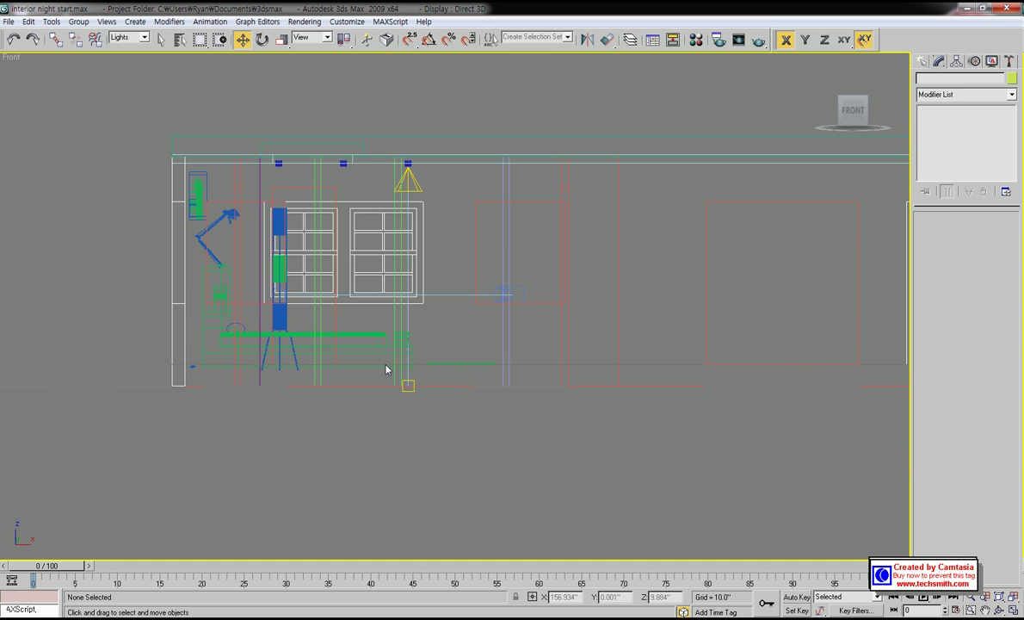
Step: Clone the spotlight with its target as two instances along X, centred on the two other ceiling fixtures, working in the top view
{"action": "middle_click_drag", "start_coordinate": [387, 368], "coordinate": [481, 383]}
{"action": "left_click", "coordinate": [504, 198]}
{"action": "middle_click_drag", "start_coordinate": [504, 198], "coordinate": [495, 382], "text": "alt"}
{"action": "key", "text": "t"}
{"action": "scroll", "coordinate": [514, 331], "scroll_direction": "down", "scroll_amount": 2}
{"action": "scroll", "coordinate": [468, 347], "scroll_direction": "up", "scroll_amount": 5}
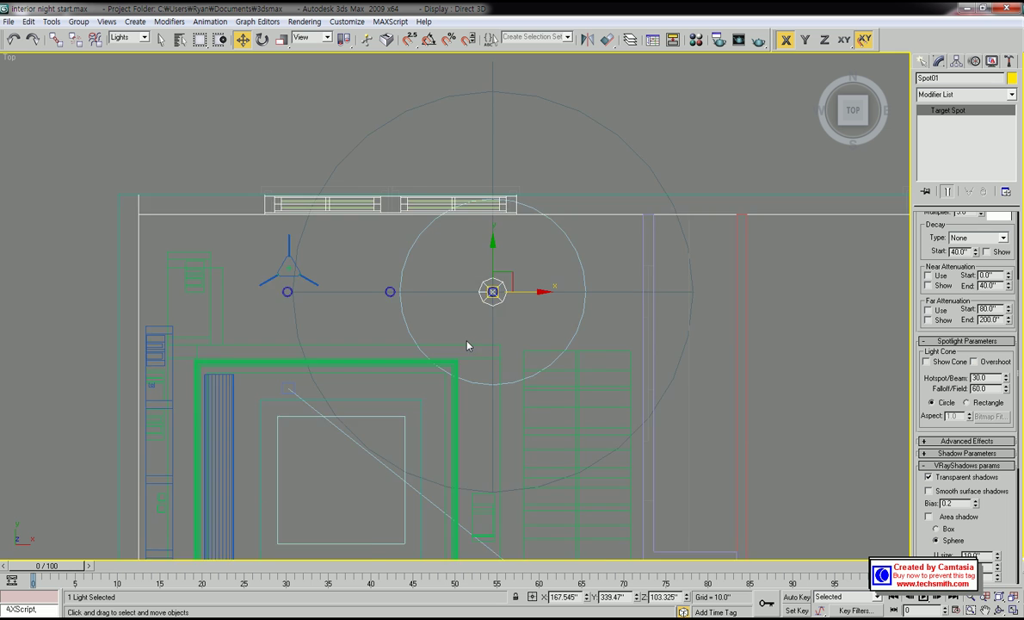
{"action": "scroll", "coordinate": [456, 312], "scroll_direction": "down", "scroll_amount": 2}
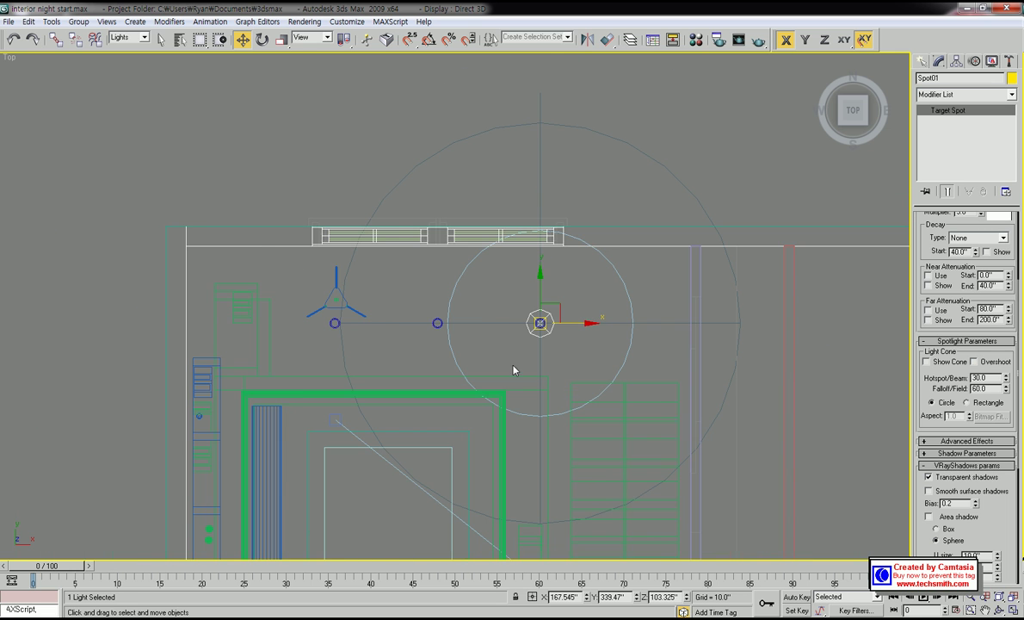
{"action": "middle_click_drag", "start_coordinate": [514, 370], "coordinate": [465, 361]}
{"action": "left_click", "coordinate": [553, 291]}
{"action": "left_click_drag", "start_coordinate": [549, 284], "coordinate": [468, 348]}
{"action": "middle_click_drag", "start_coordinate": [418, 358], "coordinate": [529, 369]}
{"action": "scroll", "coordinate": [528, 368], "scroll_direction": "up", "scroll_amount": 2}
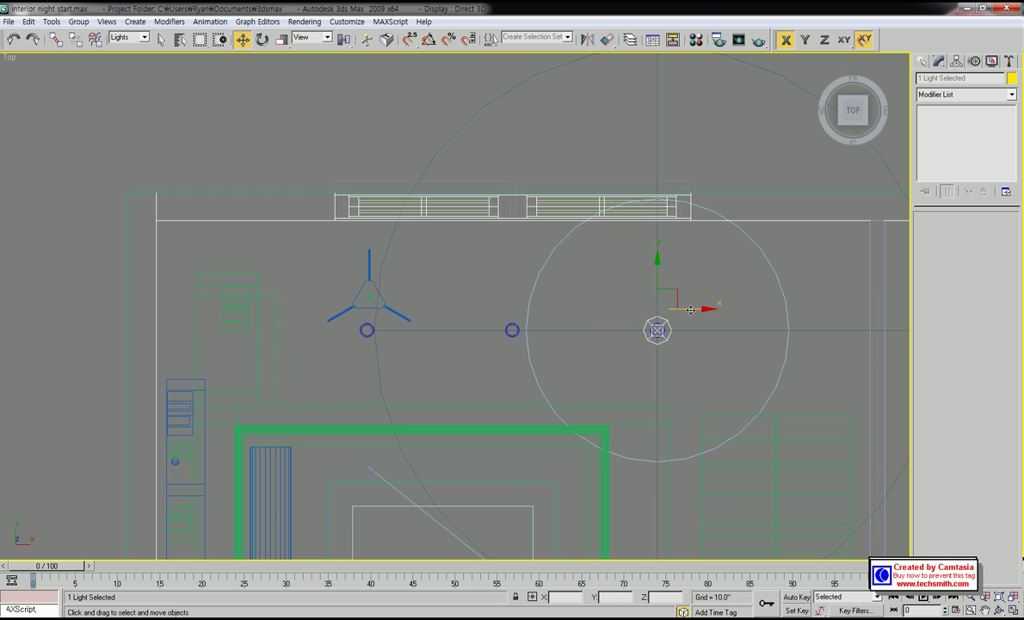
{"action": "mouse_move", "coordinate": [691, 310]}
{"action": "left_mouse_down", "text": "shift"}
{"action": "mouse_move", "coordinate": [538, 306]}
{"action": "mouse_move", "coordinate": [548, 306]}
{"action": "left_mouse_up", "text": "shift"}
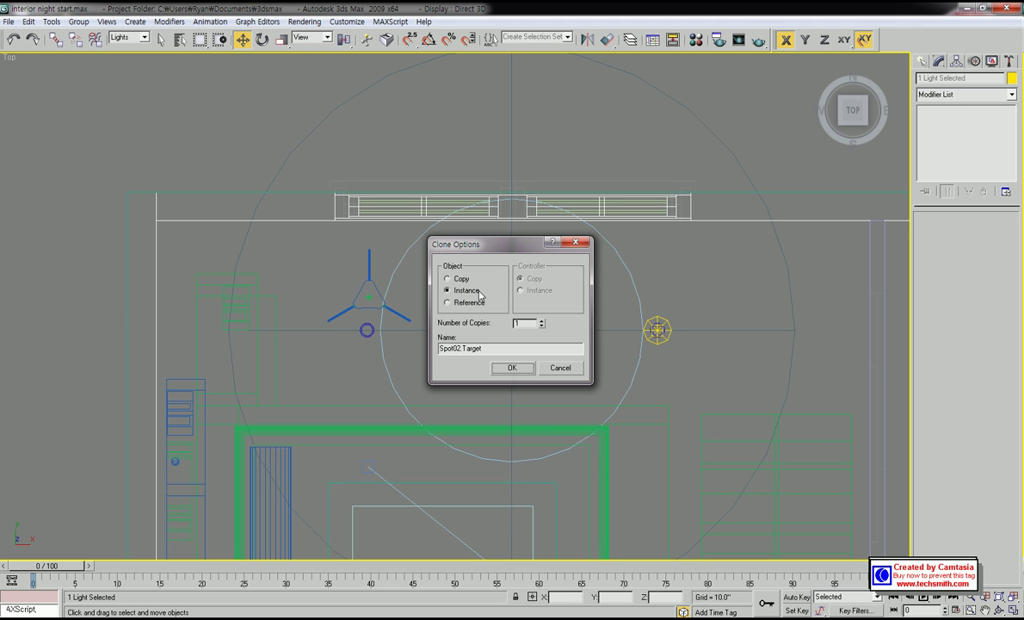
{"action": "left_click", "coordinate": [448, 279]}
{"action": "left_click", "coordinate": [448, 291]}
{"action": "key", "text": "Tab"}
{"action": "left_click", "coordinate": [516, 368]}
{"action": "mouse_move", "coordinate": [519, 370]}
{"action": "middle_mouse_down"}
{"action": "mouse_move", "coordinate": [490, 387]}
{"action": "mouse_move", "coordinate": [495, 397]}
{"action": "middle_mouse_up"}
{"action": "scroll", "coordinate": [542, 408], "scroll_direction": "up", "scroll_amount": 1}
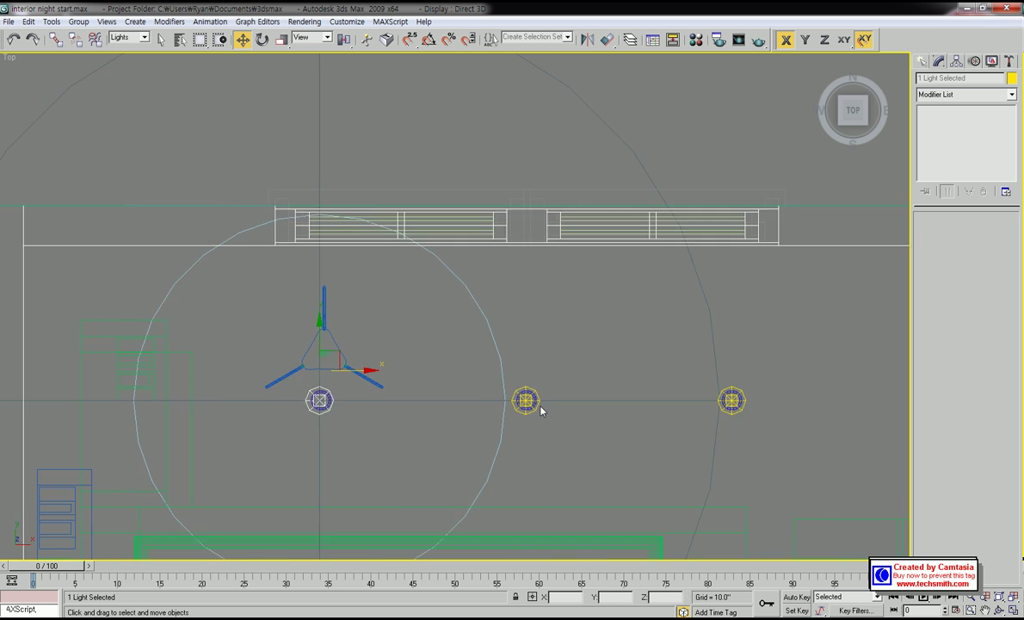
Step: Check the placement of the three spotlights and their targets from an orthographic angle with nothing selected
{"action": "scroll", "coordinate": [542, 408], "scroll_direction": "down", "scroll_amount": 2}
{"action": "middle_click_drag", "start_coordinate": [569, 453], "coordinate": [519, 403], "text": "alt"}
{"action": "scroll", "coordinate": [542, 370], "scroll_direction": "down", "scroll_amount": 4}
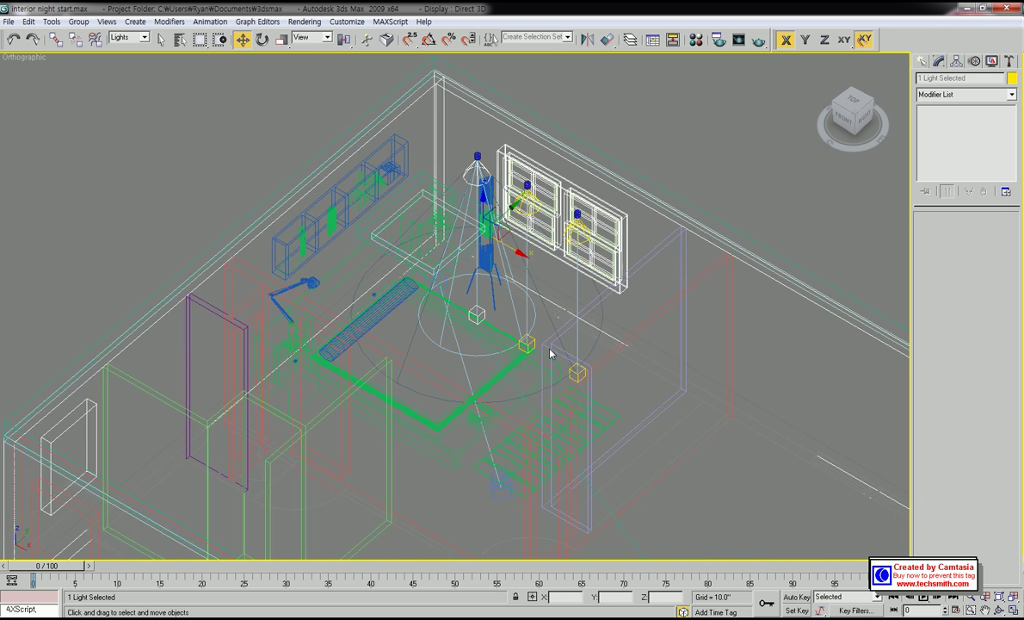
{"action": "middle_click_drag", "start_coordinate": [550, 352], "coordinate": [492, 412]}
{"action": "left_click", "coordinate": [612, 314]}
{"action": "scroll", "coordinate": [613, 315], "scroll_direction": "up", "scroll_amount": 3}
{"action": "scroll", "coordinate": [809, 516], "scroll_direction": "down", "scroll_amount": 1}
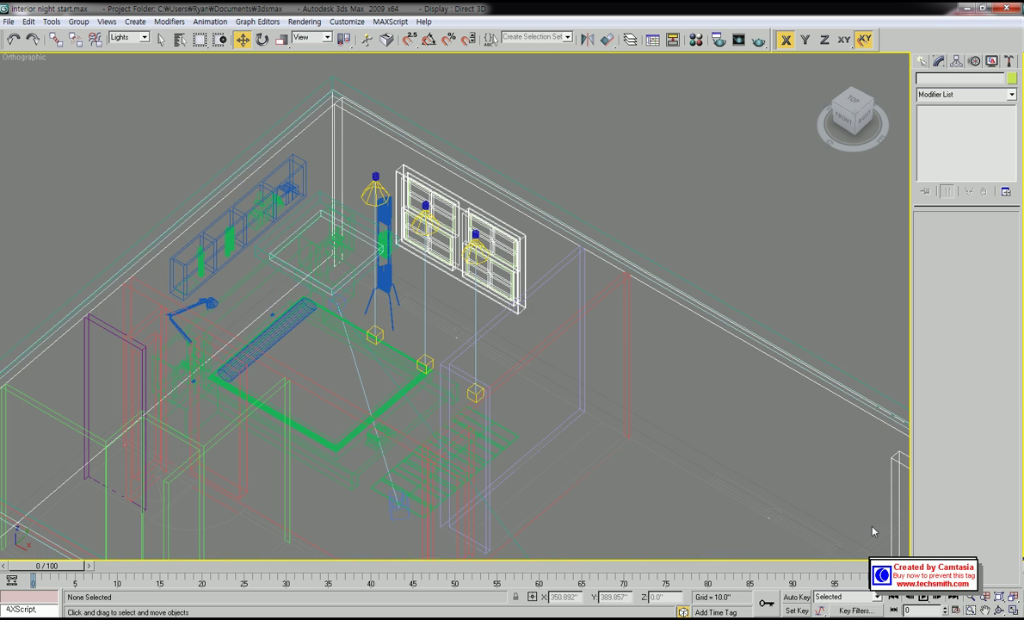
{"action": "key", "text": "alt+w"}
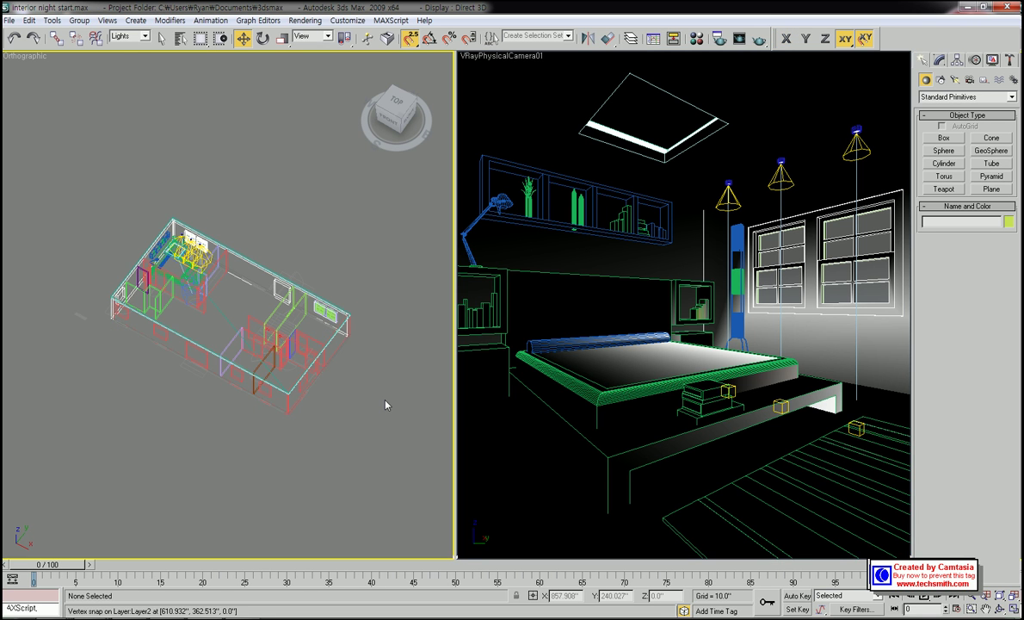
Step: Examine the square ceiling opening above the bed in a maximized top view
{"action": "middle_click_drag", "start_coordinate": [384, 406], "coordinate": [359, 397], "text": "alt"}
{"action": "key", "text": "alt+w"}
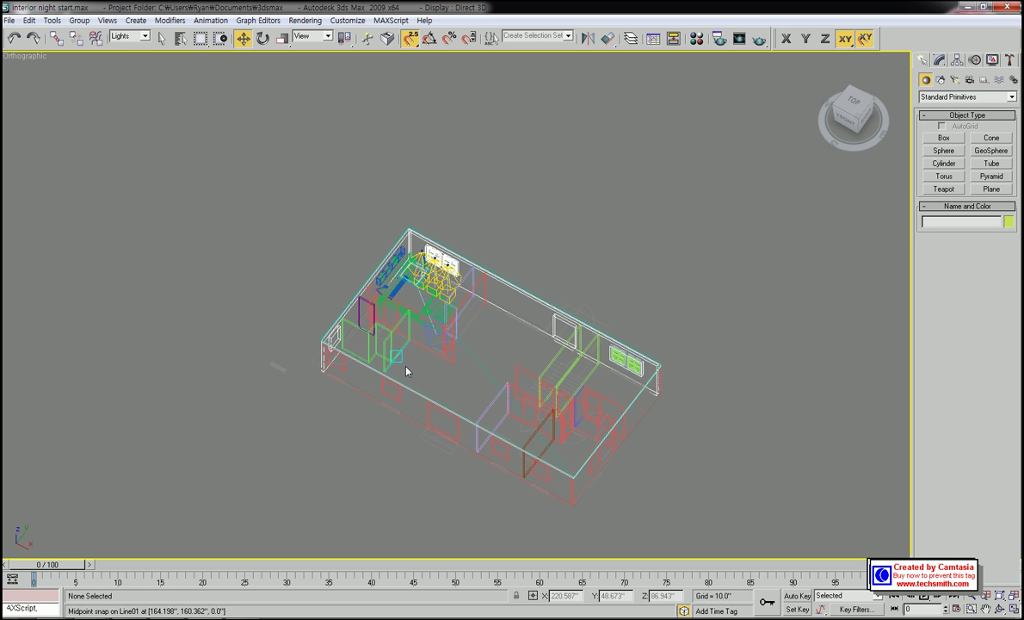
{"action": "middle_click_drag", "start_coordinate": [406, 371], "coordinate": [423, 329]}
{"action": "key", "text": "t"}
{"action": "key", "text": "z"}
{"action": "scroll", "coordinate": [365, 348], "scroll_direction": "up", "scroll_amount": 7}
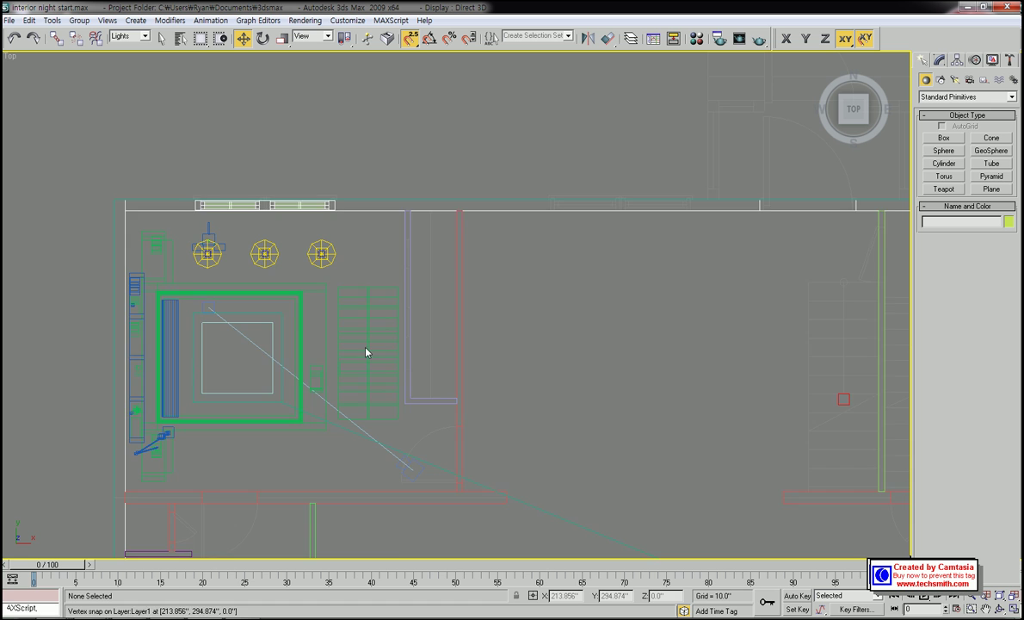
{"action": "middle_click_drag", "start_coordinate": [366, 352], "coordinate": [379, 320]}
{"action": "scroll", "coordinate": [379, 320], "scroll_direction": "up", "scroll_amount": 4}
{"action": "middle_click_drag", "start_coordinate": [324, 338], "coordinate": [413, 360]}
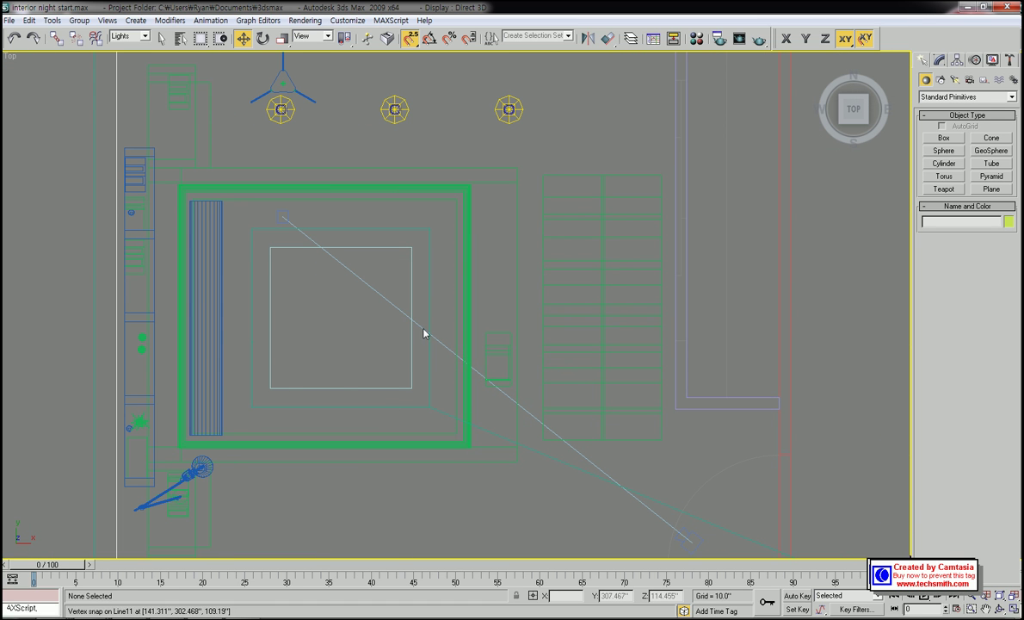
{"action": "middle_click_drag", "start_coordinate": [364, 337], "coordinate": [410, 333]}
{"action": "scroll", "coordinate": [409, 333], "scroll_direction": "down", "scroll_amount": 2}
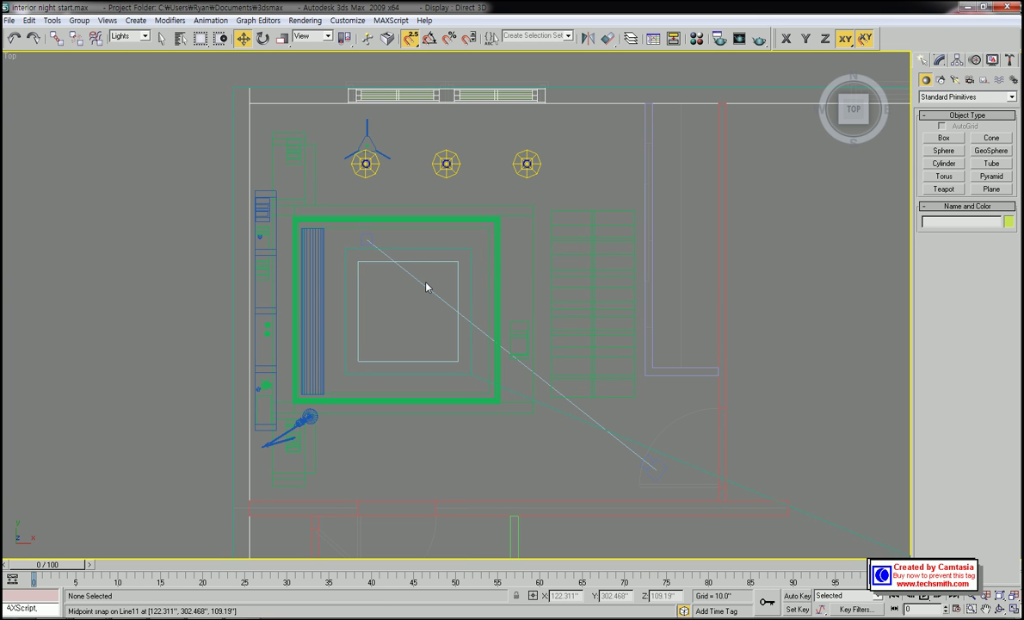
{"action": "middle_click_drag", "start_coordinate": [426, 286], "coordinate": [396, 296]}
{"action": "scroll", "coordinate": [373, 302], "scroll_direction": "up", "scroll_amount": 1}
{"action": "scroll", "coordinate": [415, 279], "scroll_direction": "down", "scroll_amount": 1}
Step: Look over the bedroom plan around the bed, spotlights and square ceiling opening, with the top view maximized
{"action": "mouse_move", "coordinate": [882, 104]}
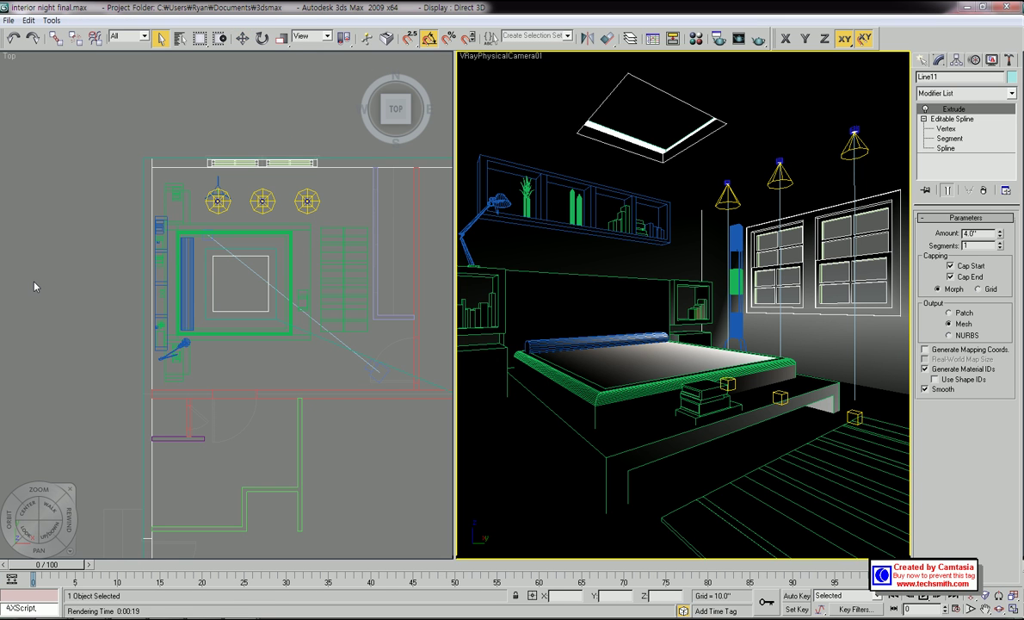
{"action": "middle_click_drag", "start_coordinate": [31, 260], "coordinate": [47, 235]}
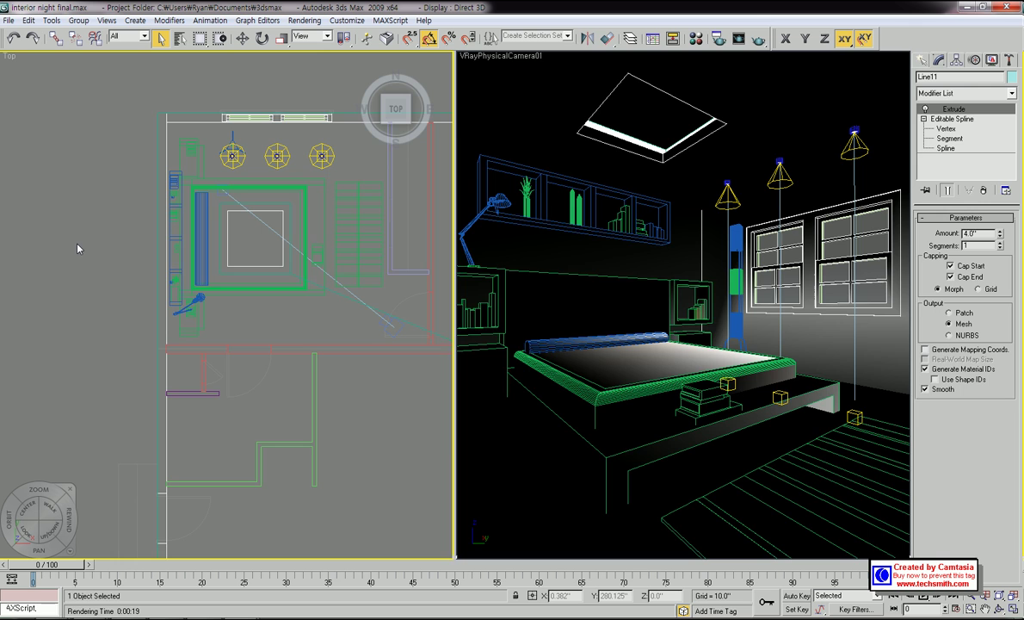
{"action": "key", "text": "alt+w"}
{"action": "middle_click_drag", "start_coordinate": [105, 284], "coordinate": [94, 315]}
{"action": "scroll", "coordinate": [364, 348], "scroll_direction": "down", "scroll_amount": 5}
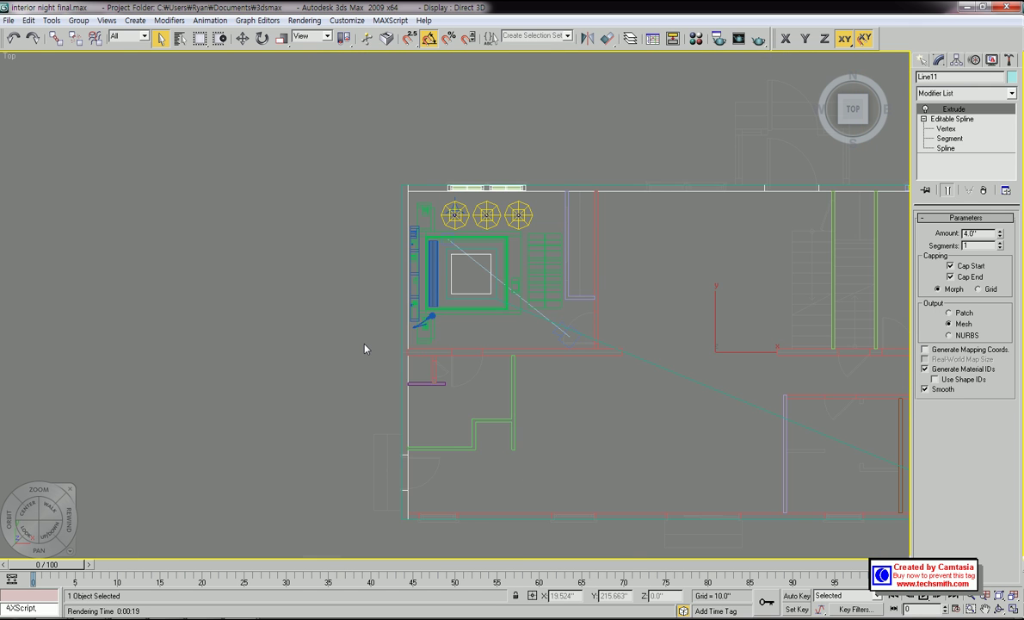
{"action": "middle_click_drag", "start_coordinate": [399, 309], "coordinate": [384, 311]}
{"action": "scroll", "coordinate": [463, 313], "scroll_direction": "down", "scroll_amount": 2}
{"action": "middle_click_drag", "start_coordinate": [474, 304], "coordinate": [340, 286]}
{"action": "scroll", "coordinate": [394, 279], "scroll_direction": "up", "scroll_amount": 3}
{"action": "scroll", "coordinate": [359, 297], "scroll_direction": "up", "scroll_amount": 2}
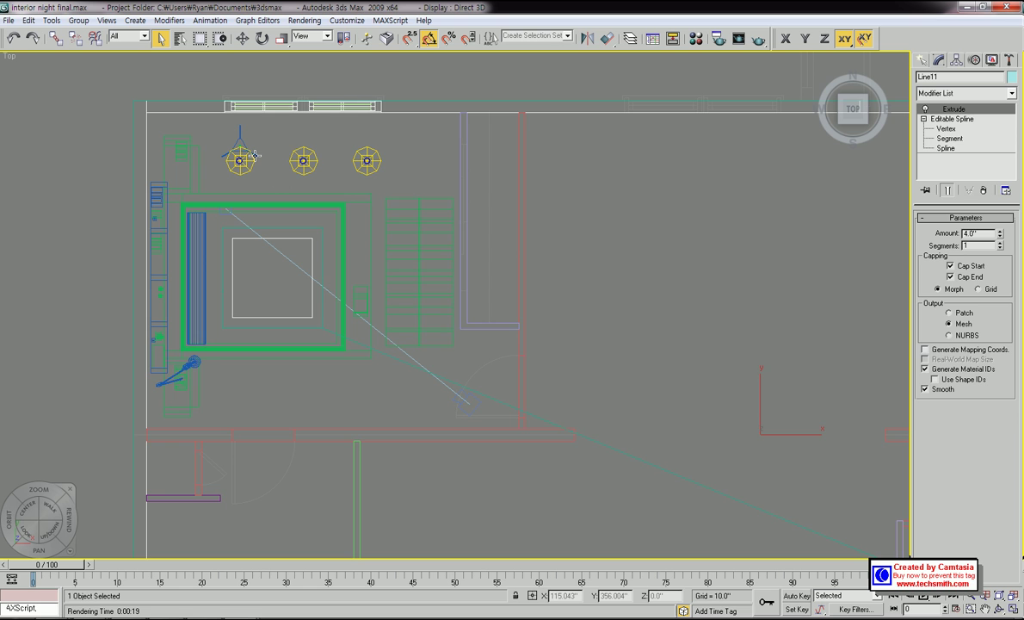
{"action": "scroll", "coordinate": [269, 291], "scroll_direction": "up", "scroll_amount": 2}
{"action": "middle_click_drag", "start_coordinate": [306, 263], "coordinate": [361, 262]}
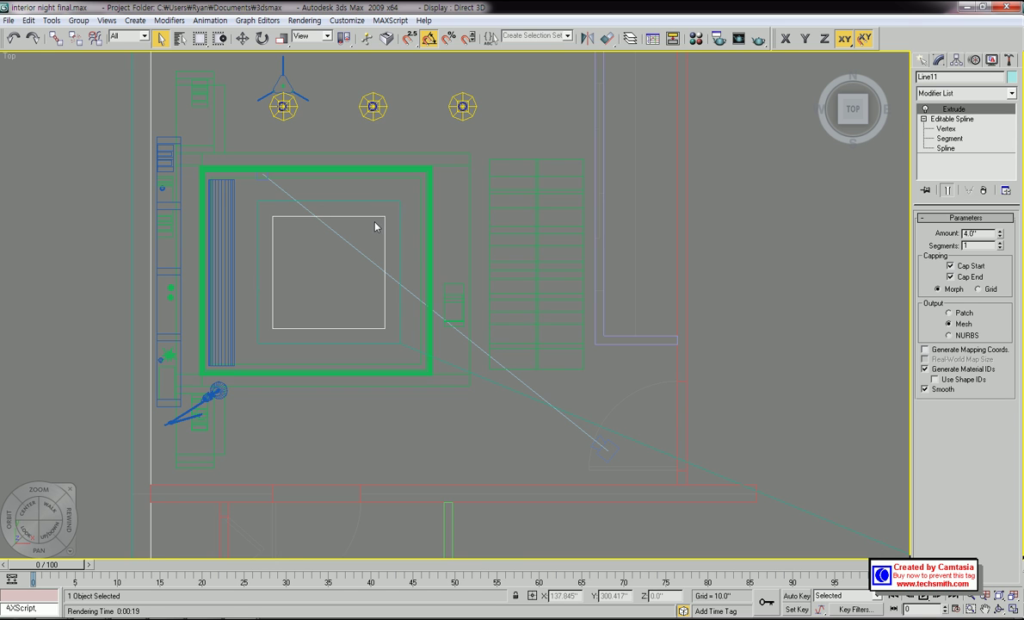
{"action": "middle_click_drag", "start_coordinate": [386, 249], "coordinate": [454, 317]}
{"action": "scroll", "coordinate": [454, 317], "scroll_direction": "down", "scroll_amount": 2}
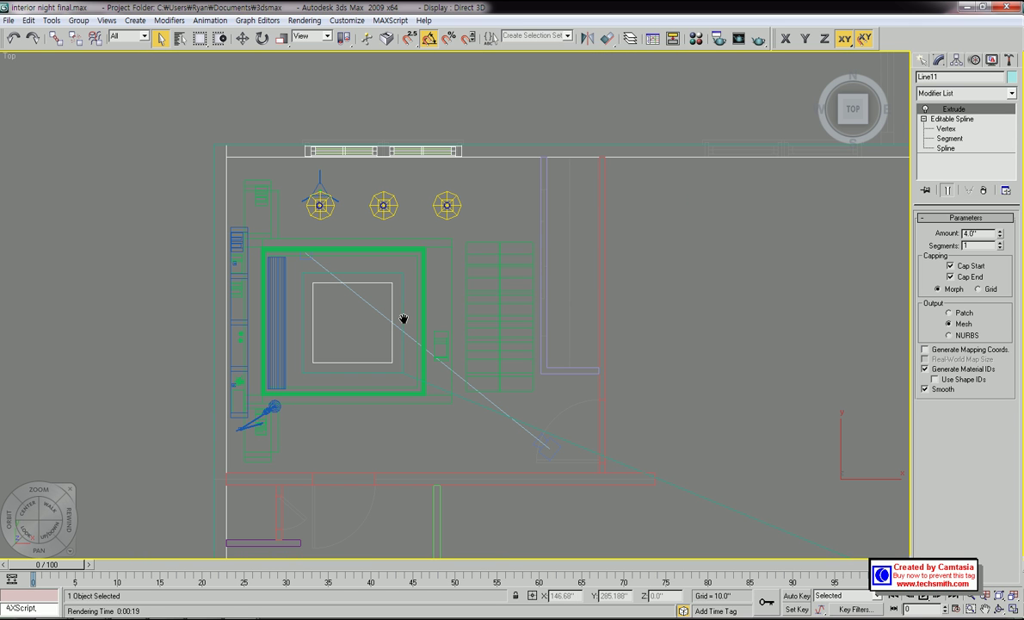
Step: Start creating a VRayLight from the VRay light category and turn on 2.5D snapping
{"action": "left_click", "coordinate": [923, 60]}
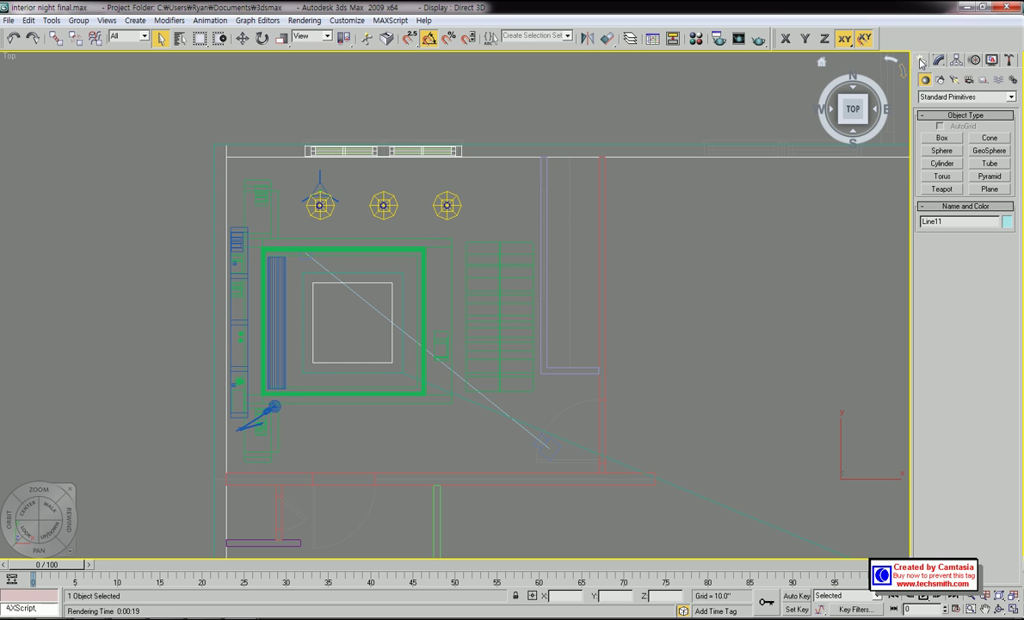
{"action": "left_click", "coordinate": [939, 79]}
{"action": "left_click", "coordinate": [955, 80]}
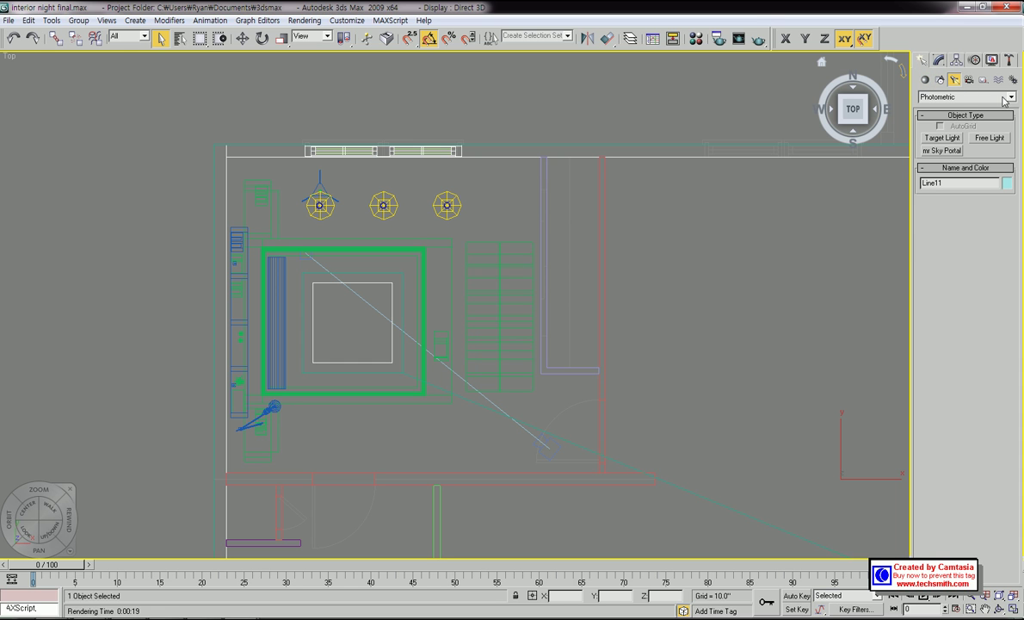
{"action": "left_click", "coordinate": [940, 96]}
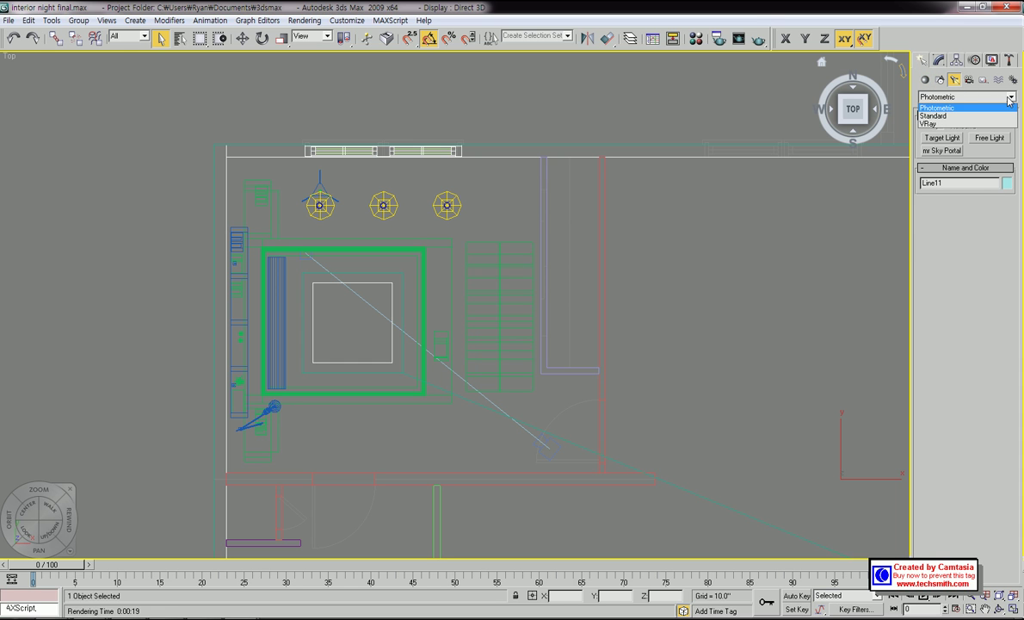
{"action": "left_click", "coordinate": [960, 124]}
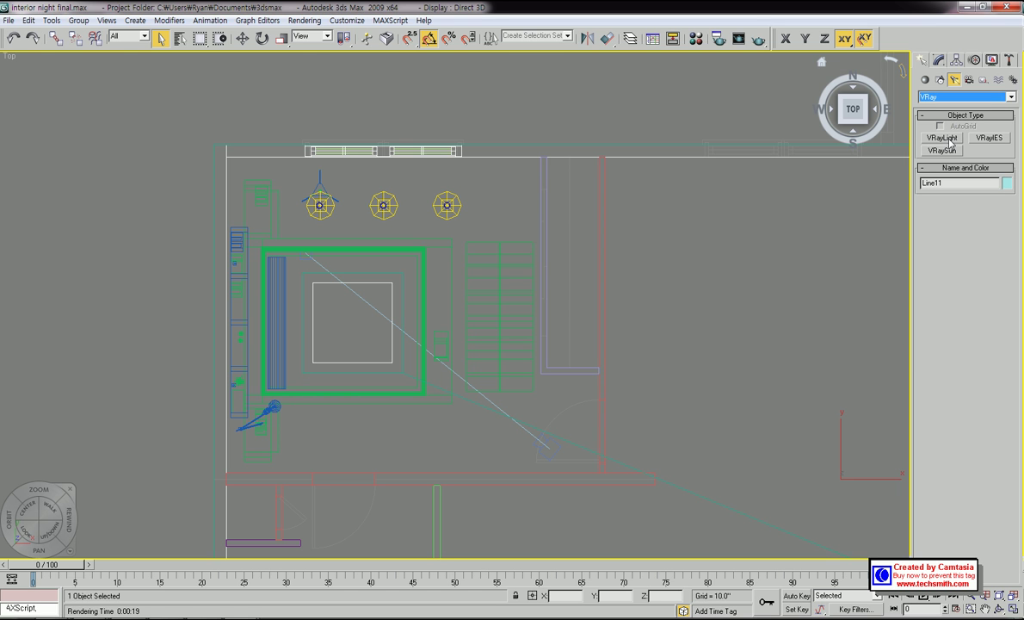
{"action": "left_click", "coordinate": [949, 141]}
{"action": "scroll", "coordinate": [379, 353], "scroll_direction": "up", "scroll_amount": 3}
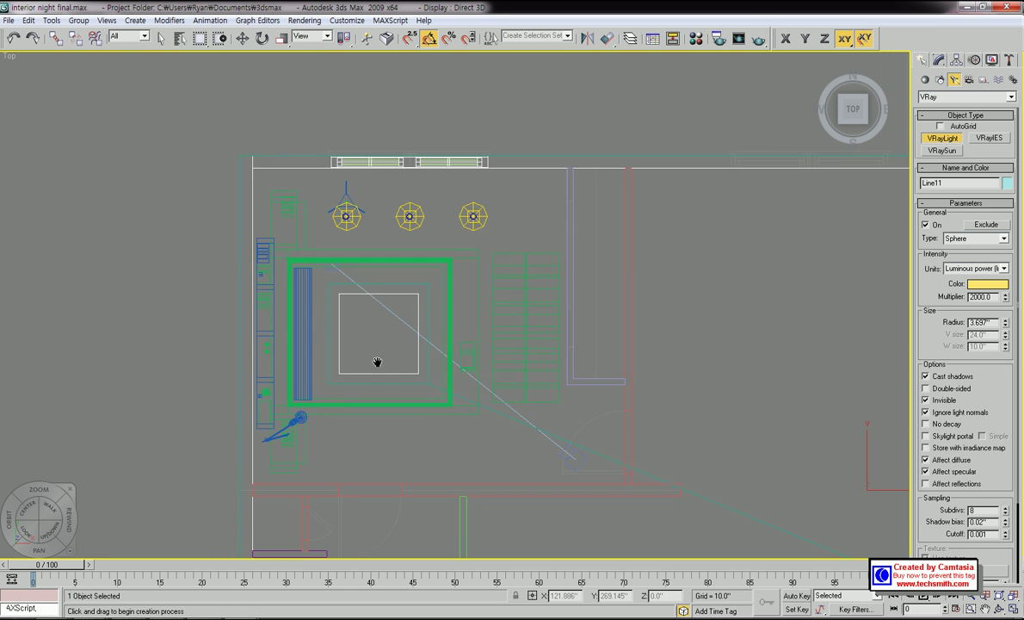
{"action": "left_click", "coordinate": [412, 40]}
Step: Try a sphere light at the ceiling recess's corner, discard it, and set the VRayLight type to Plane
{"action": "middle_click_drag", "start_coordinate": [282, 364], "coordinate": [295, 227]}
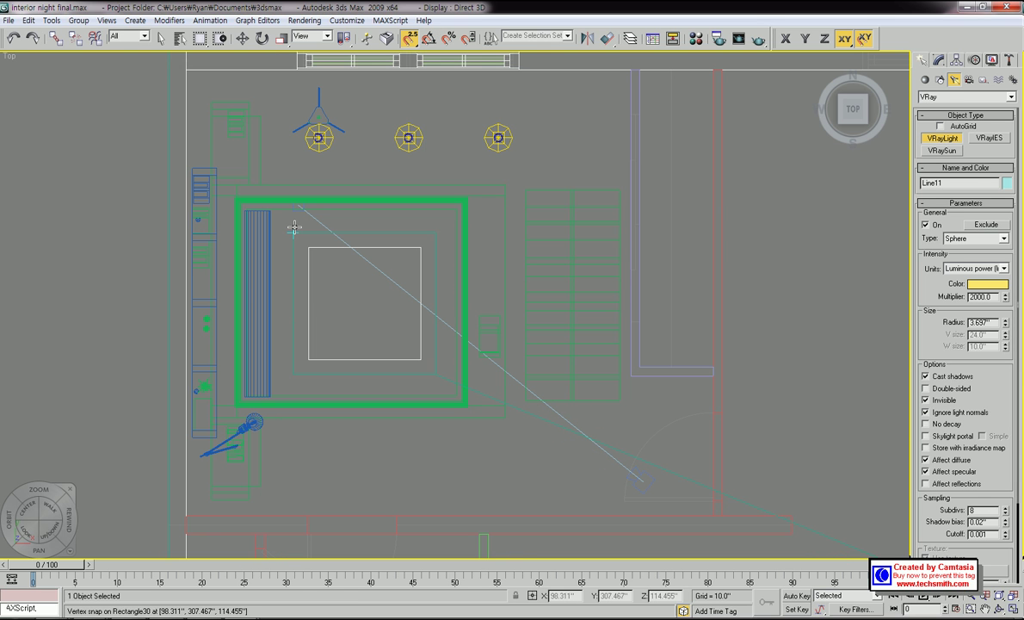
{"action": "left_click_drag", "start_coordinate": [294, 228], "coordinate": [330, 269]}
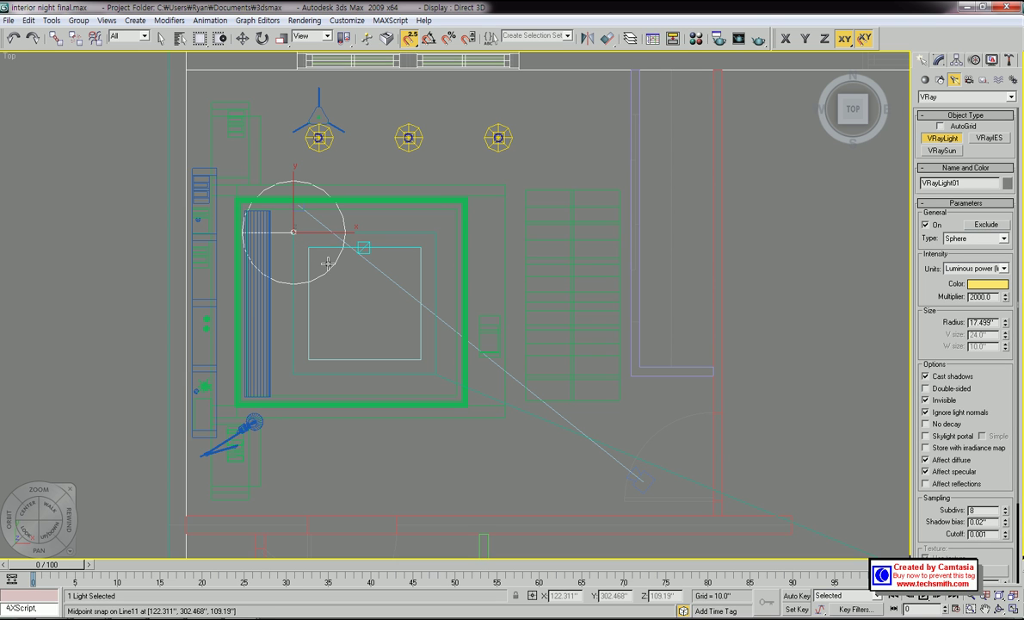
{"action": "right_click", "coordinate": [327, 260]}
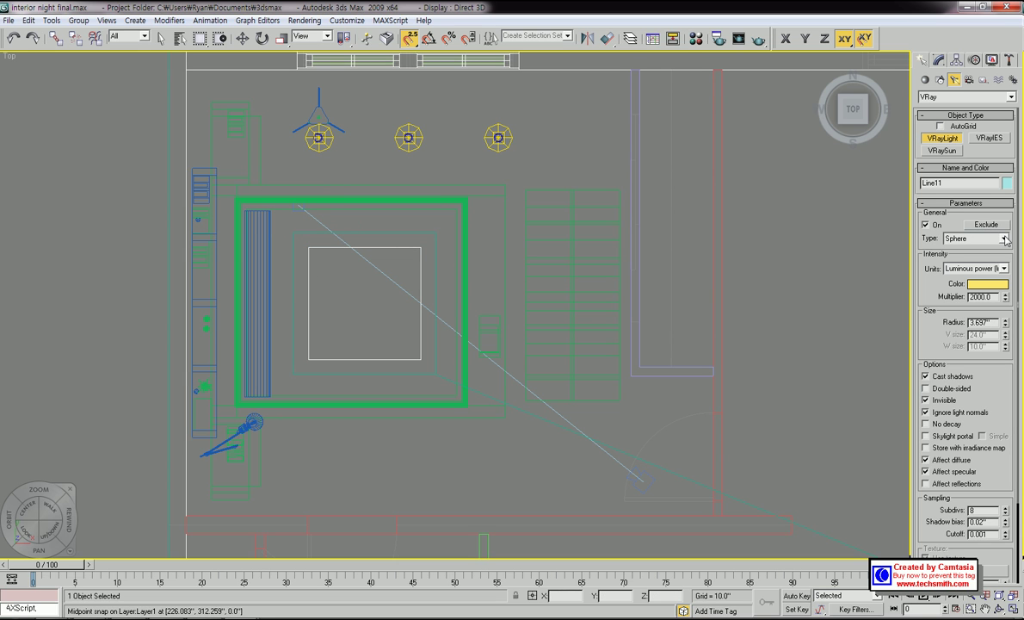
{"action": "left_click", "coordinate": [1005, 241]}
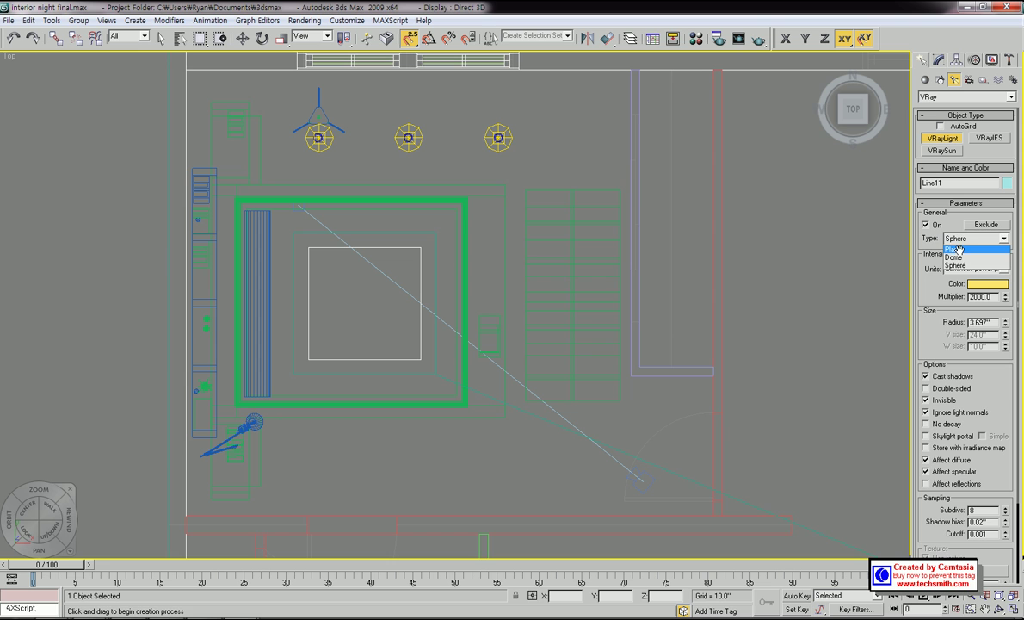
{"action": "left_click", "coordinate": [953, 249]}
{"action": "left_click", "coordinate": [987, 239]}
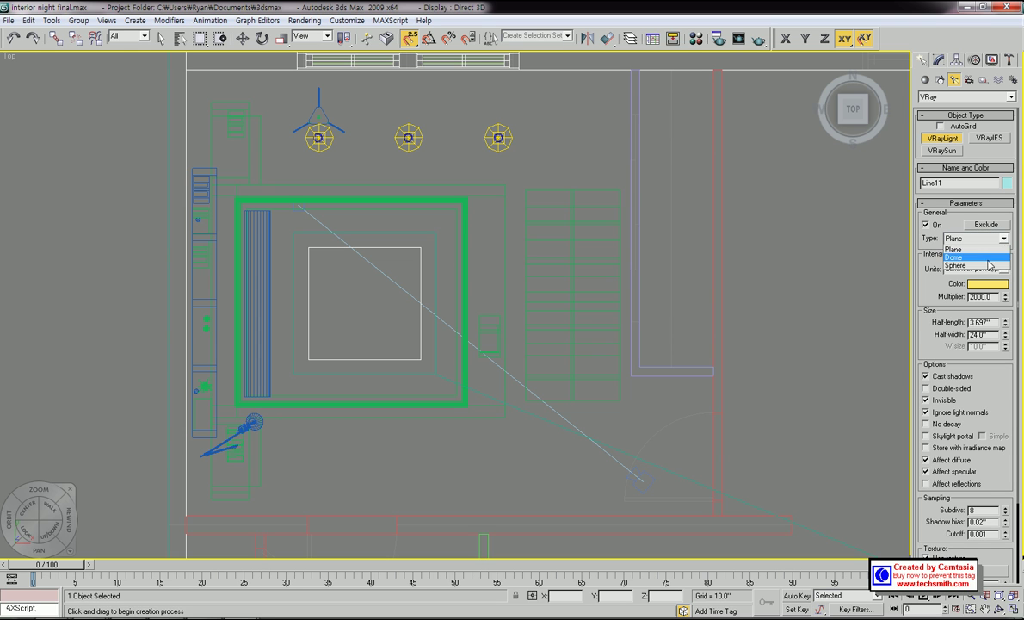
{"action": "left_click", "coordinate": [988, 265]}
{"action": "left_click", "coordinate": [993, 238]}
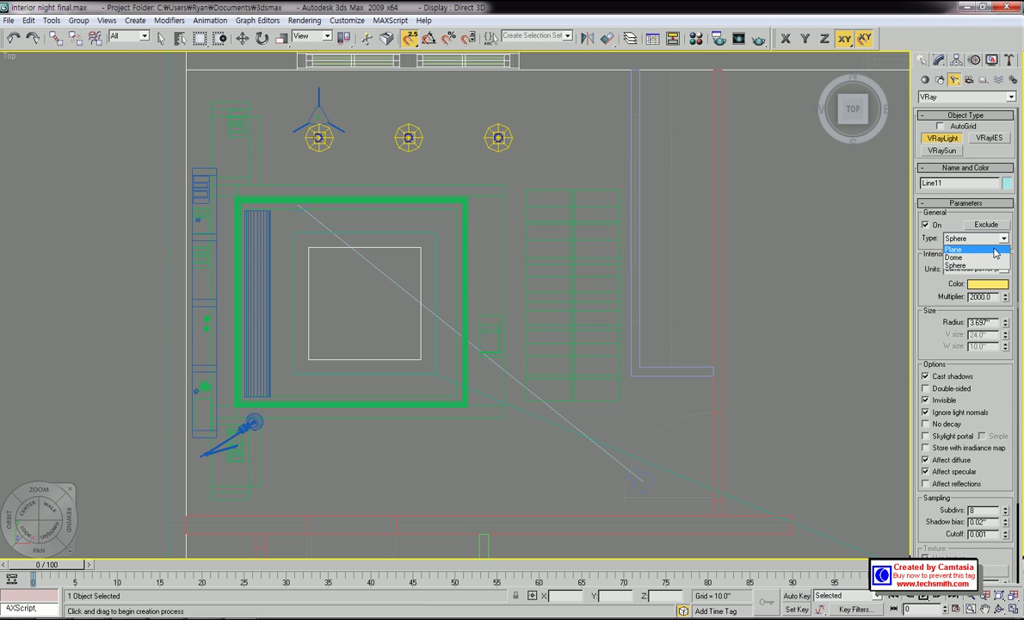
{"action": "left_click", "coordinate": [994, 249]}
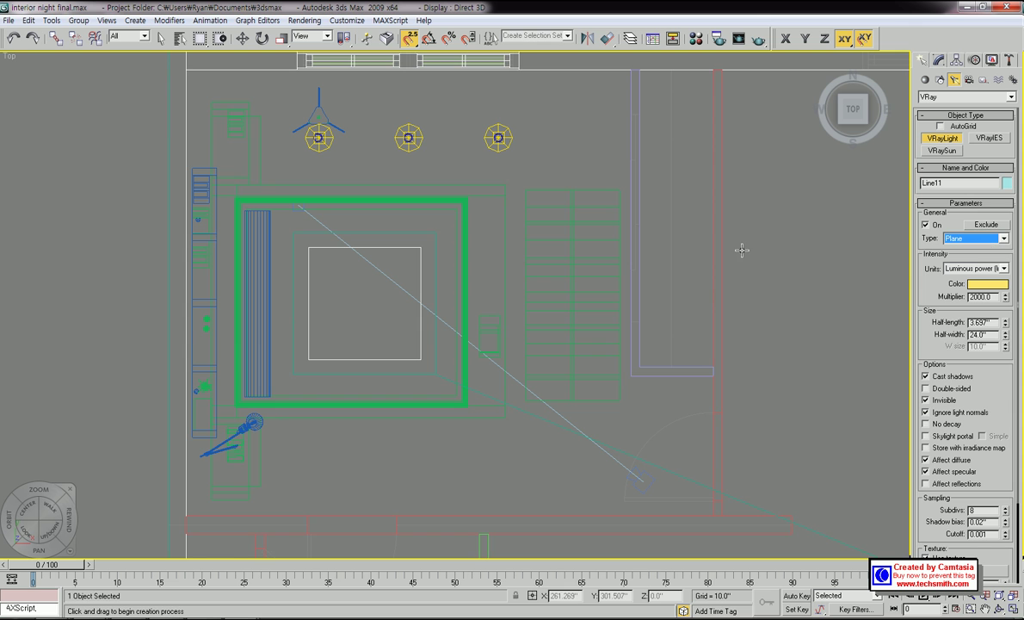
Step: Create the plane light over the ceiling recess, snapped to its opposite corners, with half-length and half-width of 24"
{"action": "middle_click_drag", "start_coordinate": [699, 263], "coordinate": [747, 260]}
{"action": "scroll", "coordinate": [681, 233], "scroll_direction": "down", "scroll_amount": 2}
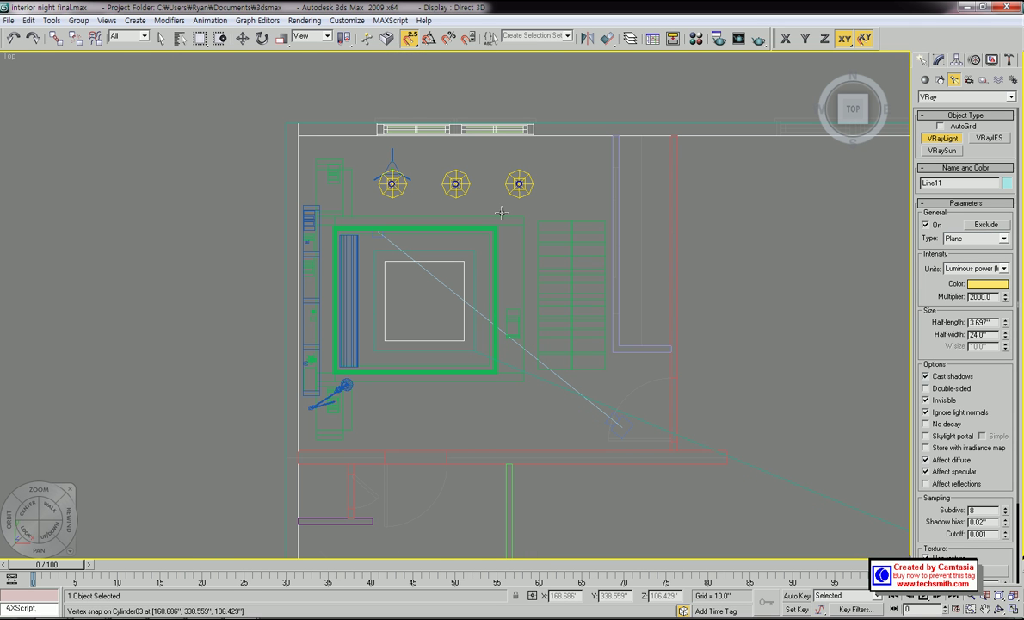
{"action": "middle_click_drag", "start_coordinate": [523, 276], "coordinate": [508, 231]}
{"action": "scroll", "coordinate": [501, 229], "scroll_direction": "down", "scroll_amount": 2}
{"action": "scroll", "coordinate": [501, 230], "scroll_direction": "up", "scroll_amount": 2}
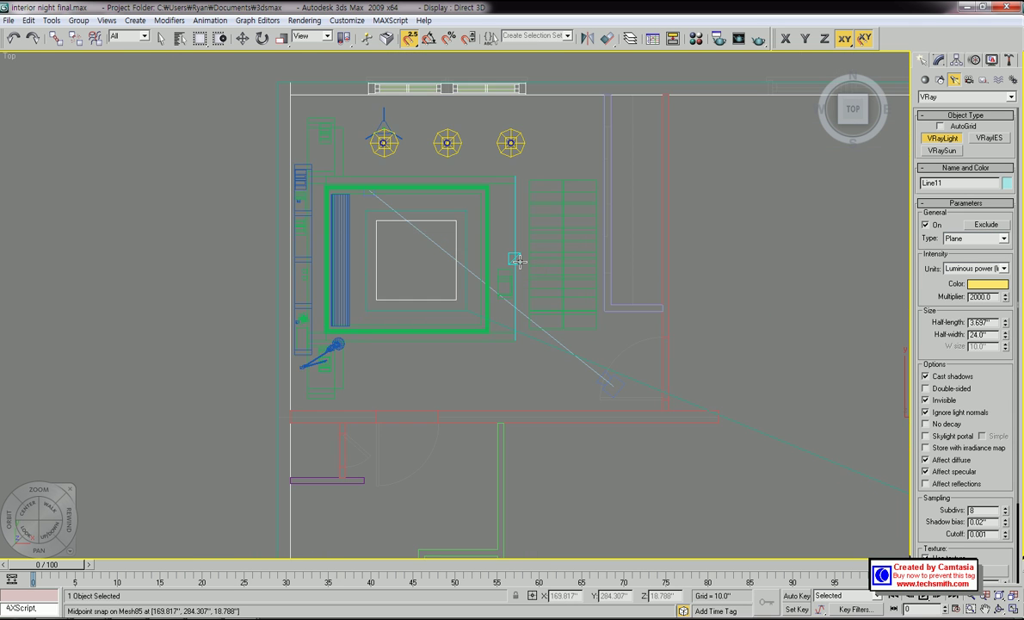
{"action": "middle_click_drag", "start_coordinate": [482, 268], "coordinate": [385, 253]}
{"action": "scroll", "coordinate": [399, 268], "scroll_direction": "up", "scroll_amount": 2}
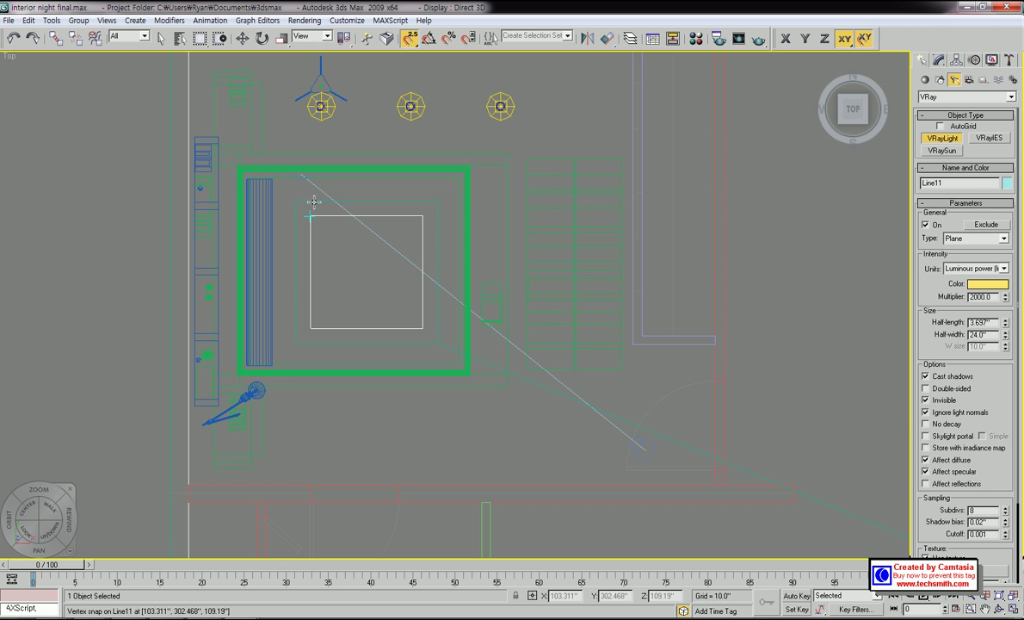
{"action": "left_click_drag", "start_coordinate": [296, 201], "coordinate": [437, 342]}
{"action": "scroll", "coordinate": [408, 316], "scroll_direction": "down", "scroll_amount": 5}
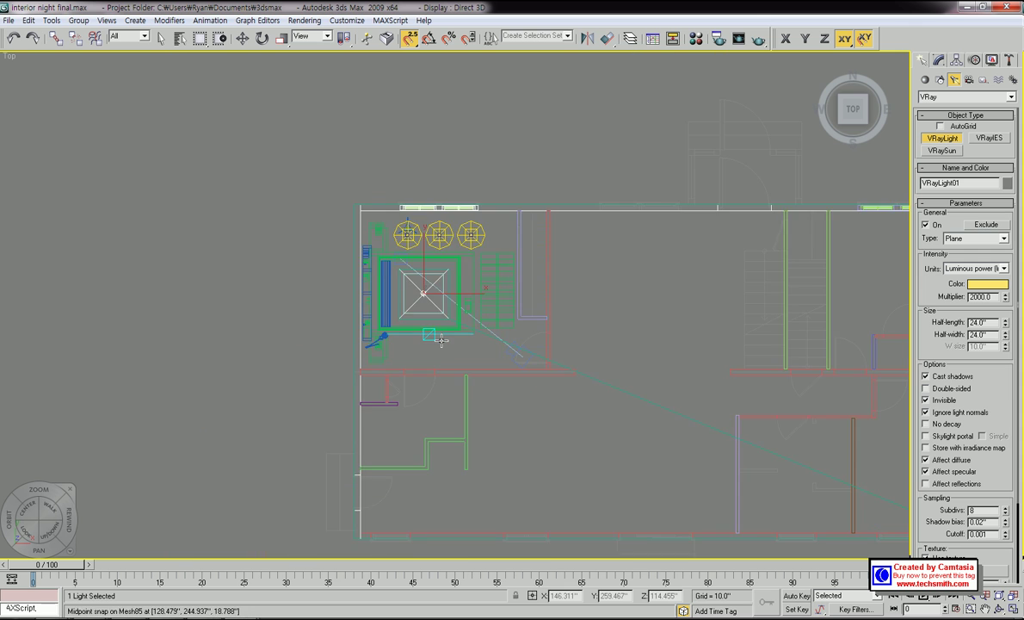
Step: Switch to the front view and limit the selection filter to Lights
{"action": "middle_click_drag", "start_coordinate": [447, 332], "coordinate": [453, 348]}
{"action": "key", "text": "f"}
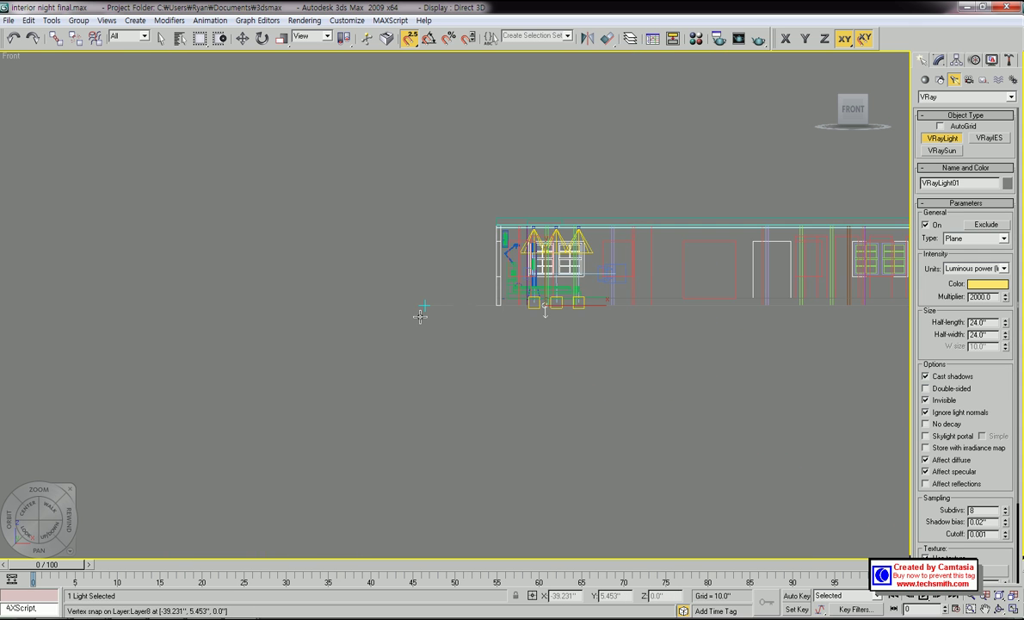
{"action": "scroll", "coordinate": [418, 305], "scroll_direction": "up", "scroll_amount": 5}
{"action": "scroll", "coordinate": [408, 349], "scroll_direction": "down", "scroll_amount": 3}
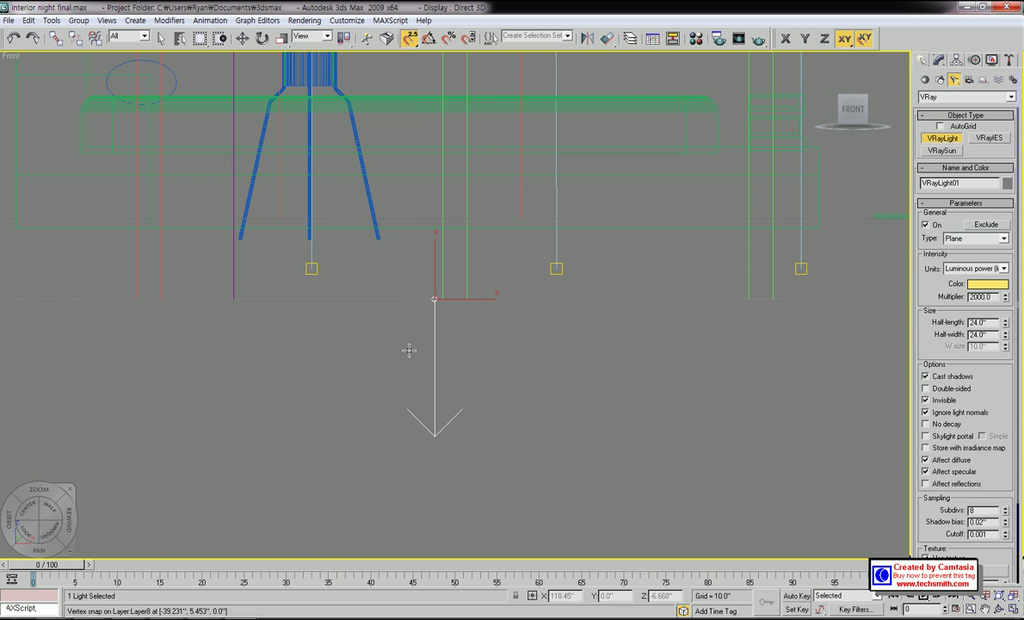
{"action": "left_click", "coordinate": [138, 36]}
{"action": "left_click", "coordinate": [120, 72]}
Step: Move the plane light straight up from the floor to the ceiling, at a height of about 109"
{"action": "middle_click_drag", "start_coordinate": [460, 223], "coordinate": [455, 388]}
{"action": "scroll", "coordinate": [457, 407], "scroll_direction": "down", "scroll_amount": 2}
{"action": "scroll", "coordinate": [453, 365], "scroll_direction": "up", "scroll_amount": 4}
{"action": "left_click", "coordinate": [260, 38]}
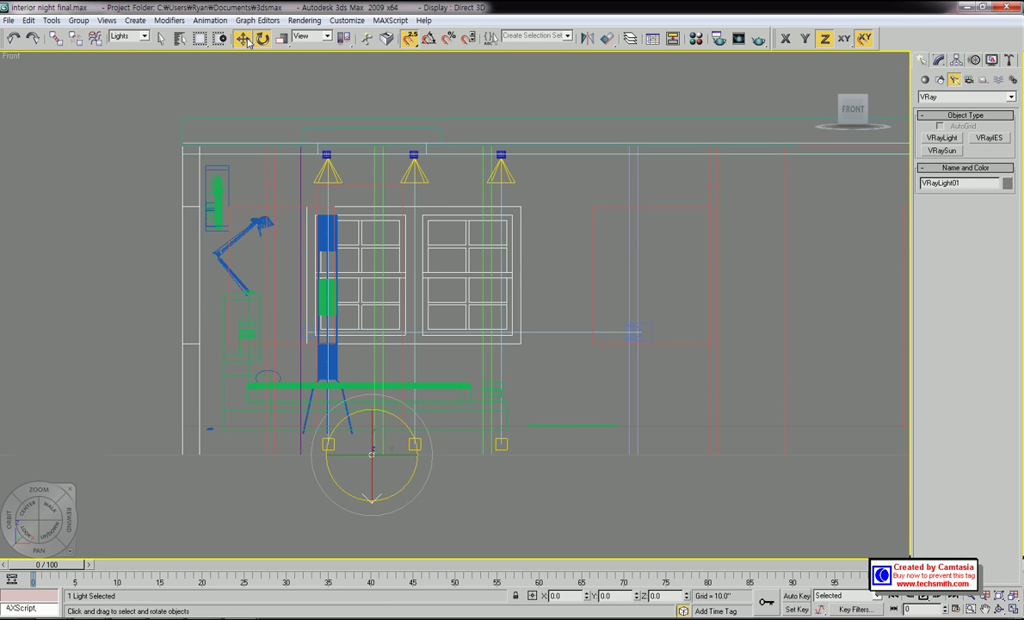
{"action": "middle_click_drag", "start_coordinate": [422, 328], "coordinate": [469, 348]}
{"action": "key", "text": "w"}
{"action": "left_click_drag", "start_coordinate": [418, 439], "coordinate": [415, 123]}
{"action": "scroll", "coordinate": [415, 123], "scroll_direction": "up", "scroll_amount": 3}
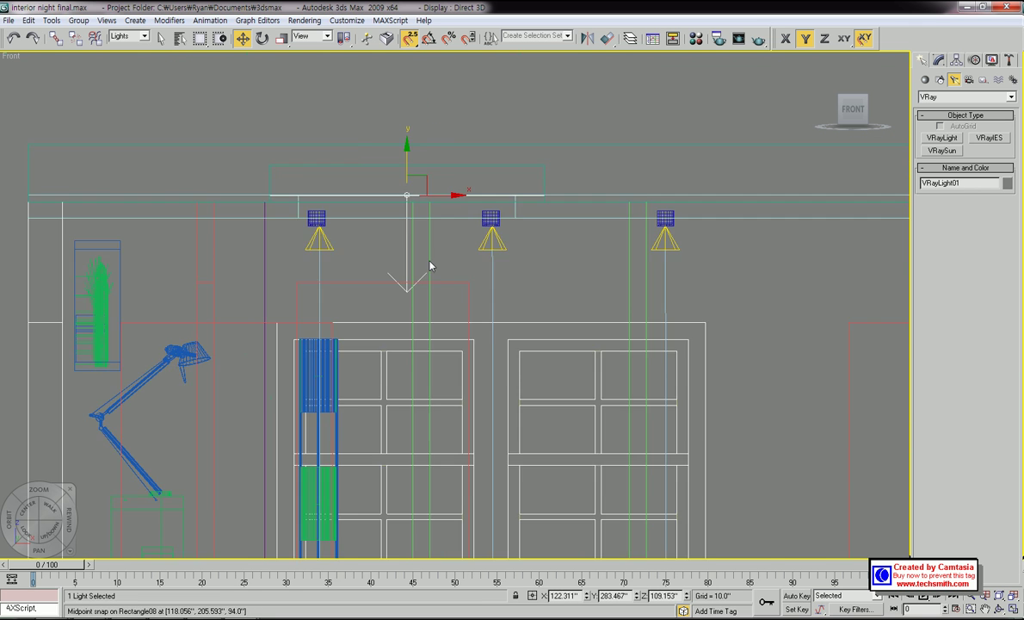
Step: Raise the plane light inside the ceiling recess to a height of about 112.7"
{"action": "middle_click_drag", "start_coordinate": [429, 269], "coordinate": [445, 353]}
{"action": "scroll", "coordinate": [411, 391], "scroll_direction": "up", "scroll_amount": 2}
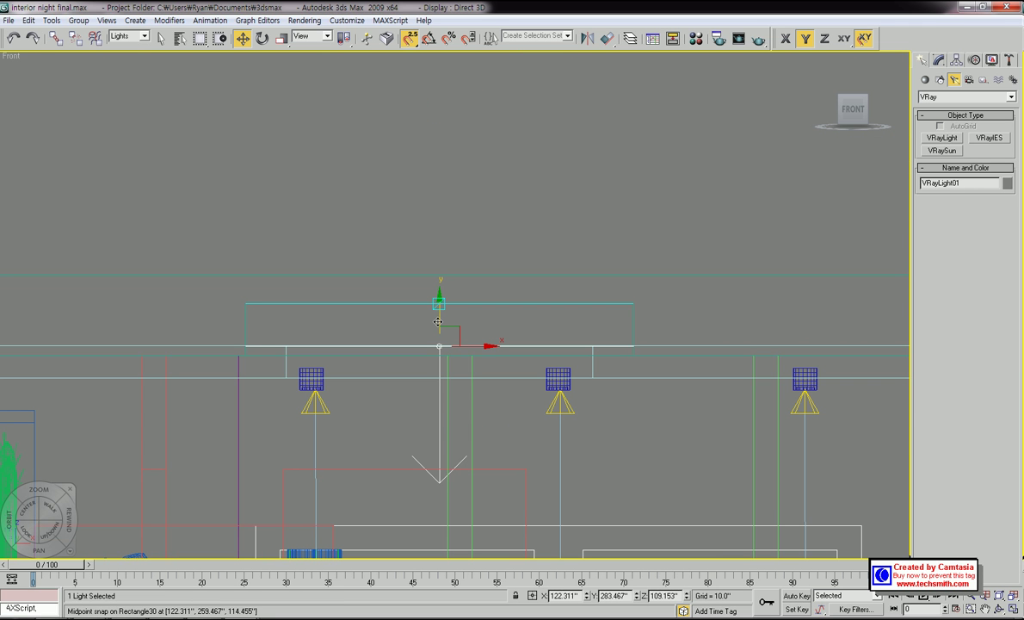
{"action": "left_click_drag", "start_coordinate": [439, 297], "coordinate": [442, 283]}
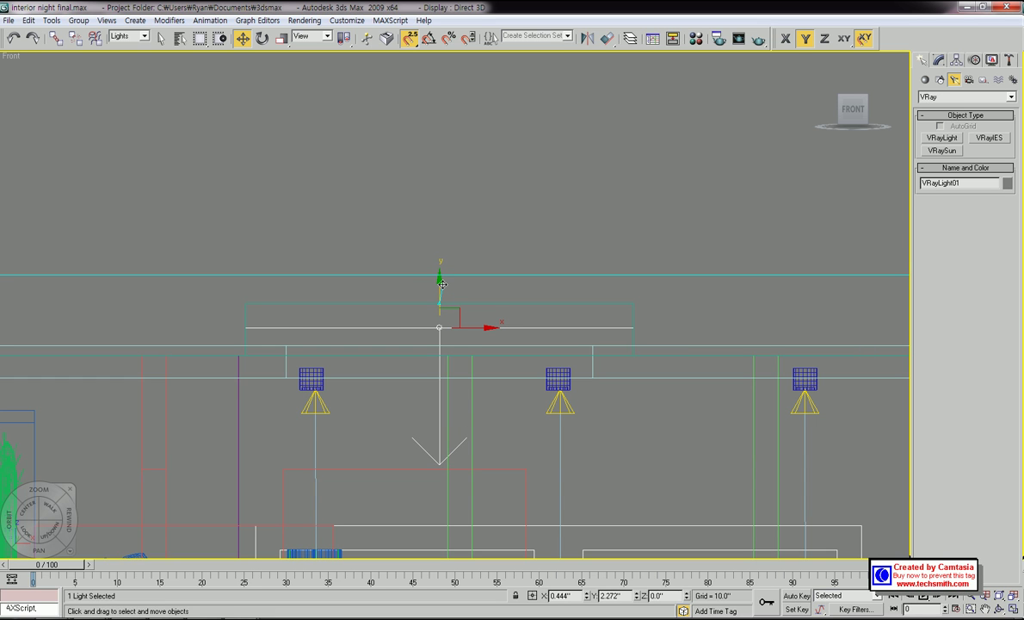
{"action": "scroll", "coordinate": [442, 284], "scroll_direction": "down", "scroll_amount": 2}
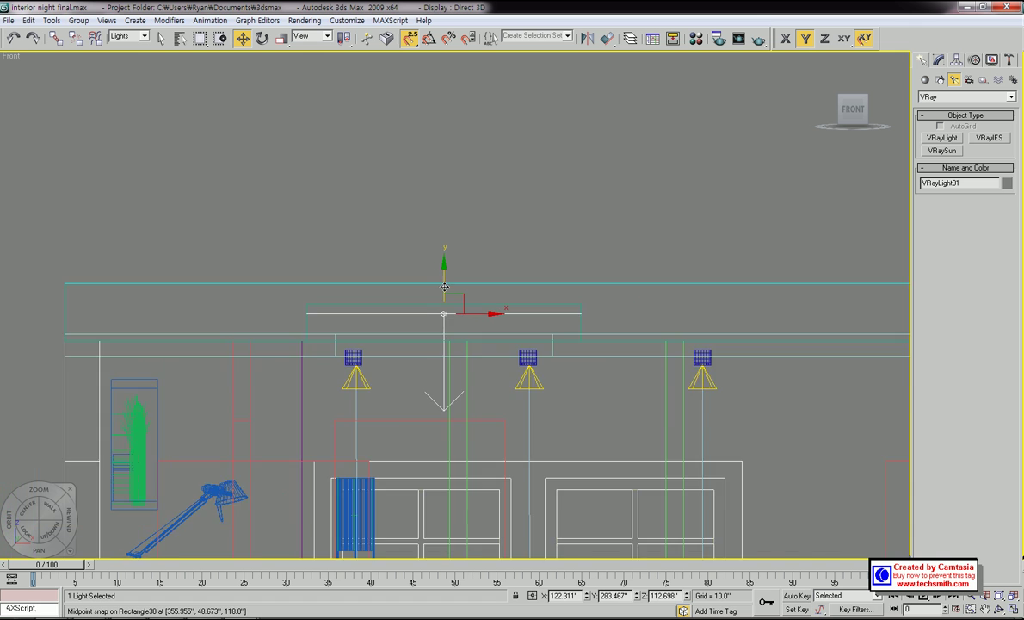
{"action": "scroll", "coordinate": [435, 297], "scroll_direction": "up", "scroll_amount": 4}
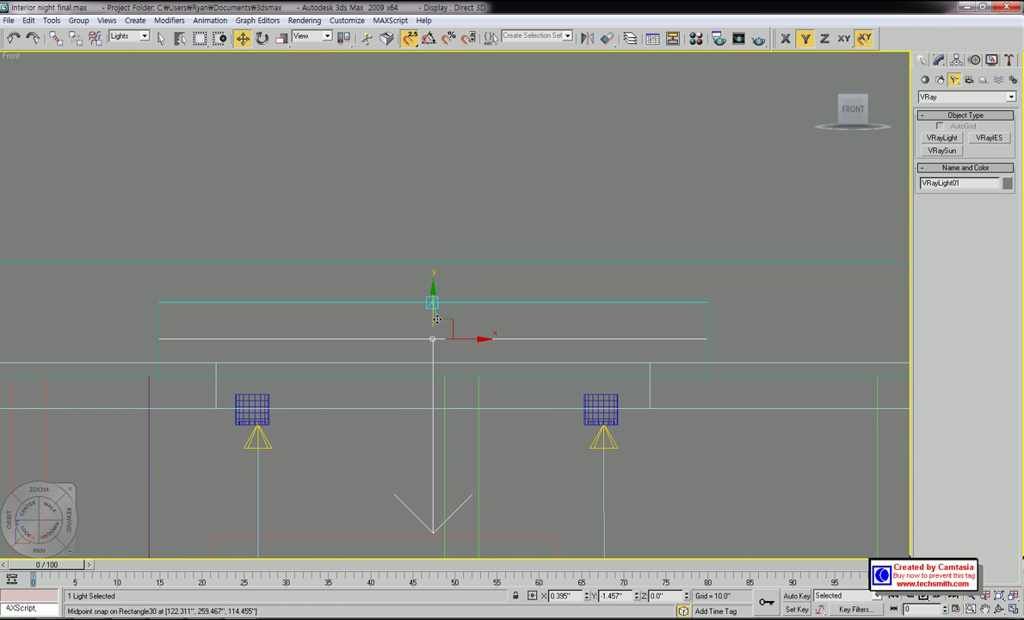
{"action": "scroll", "coordinate": [461, 333], "scroll_direction": "down", "scroll_amount": 2}
{"action": "scroll", "coordinate": [461, 333], "scroll_direction": "down", "scroll_amount": 3}
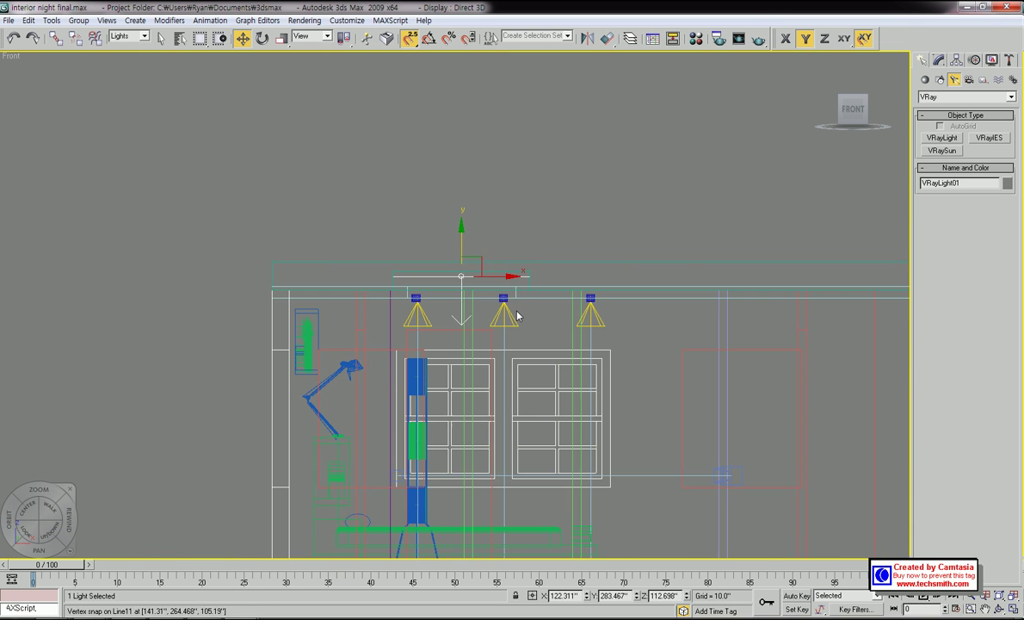
Step: Check the plane light's position in the recess from an orthographic angle, with its modifier parameters open
{"action": "middle_click_drag", "start_coordinate": [512, 313], "coordinate": [449, 313], "text": "alt"}
{"action": "scroll", "coordinate": [456, 322], "scroll_direction": "up", "scroll_amount": 3}
{"action": "left_click", "coordinate": [938, 60]}
{"action": "middle_click_drag", "start_coordinate": [620, 410], "coordinate": [604, 427]}
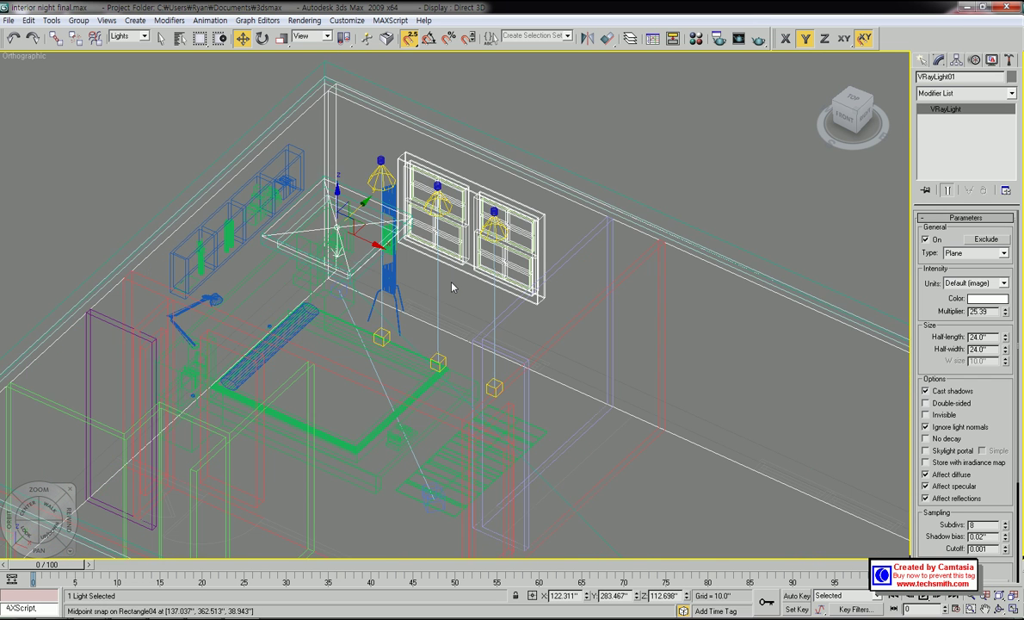
{"action": "scroll", "coordinate": [447, 288], "scroll_direction": "up", "scroll_amount": 2}
{"action": "middle_click_drag", "start_coordinate": [336, 229], "coordinate": [406, 261]}
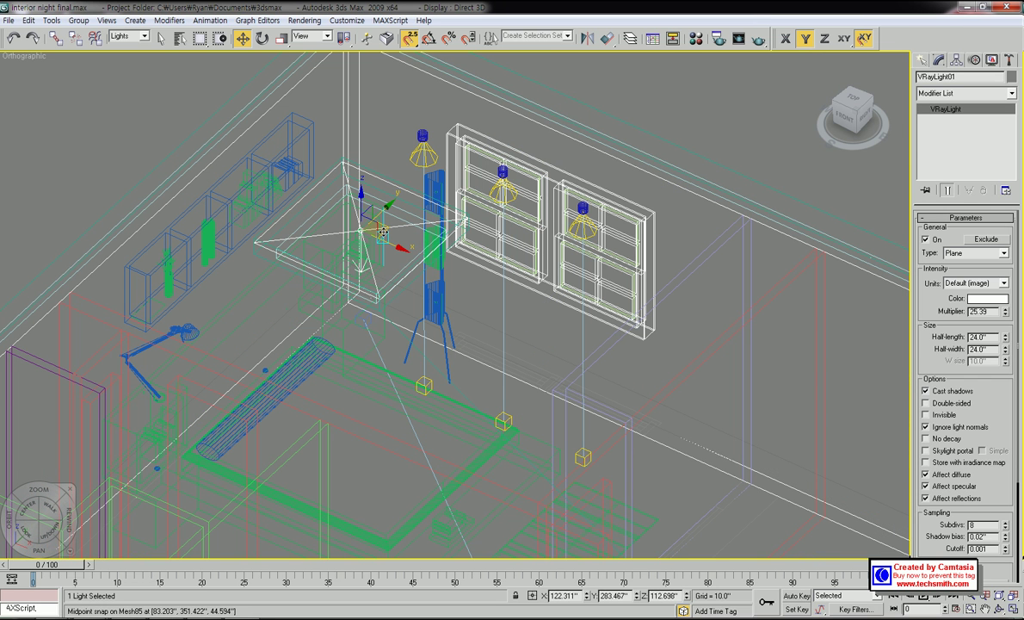
{"action": "left_click", "coordinate": [343, 195]}
{"action": "left_click", "coordinate": [346, 186]}
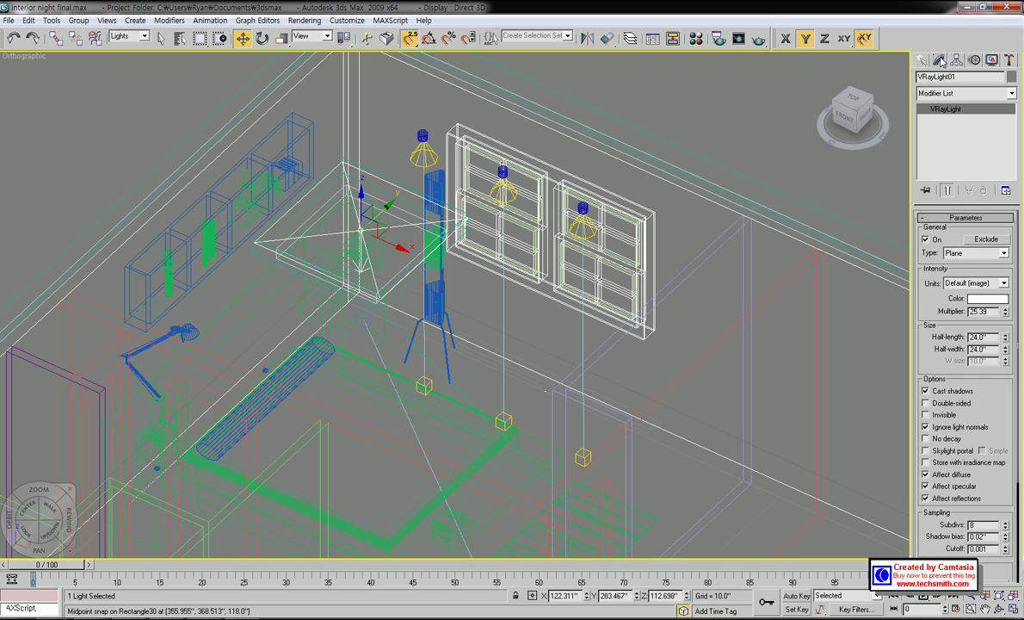
{"action": "scroll", "coordinate": [710, 277], "scroll_direction": "down", "scroll_amount": 5}
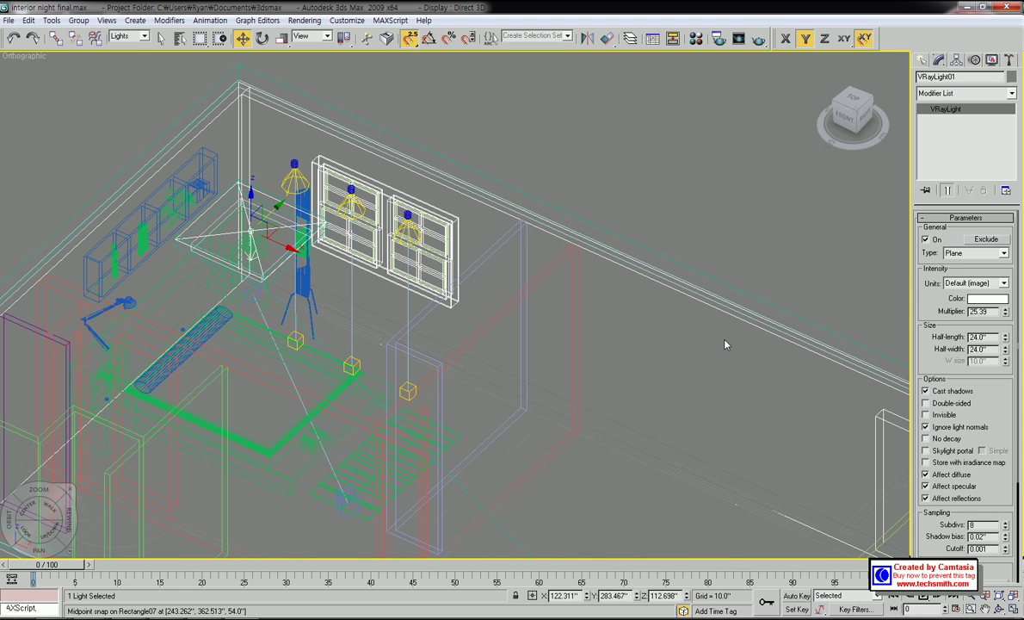
Step: Change the plane light's intensity units to Luminance (lm/m²/sr)
{"action": "mouse_move", "coordinate": [958, 245]}
{"action": "left_mouse_down"}
{"action": "mouse_move", "coordinate": [957, 217]}
{"action": "mouse_move", "coordinate": [956, 243]}
{"action": "left_mouse_up"}
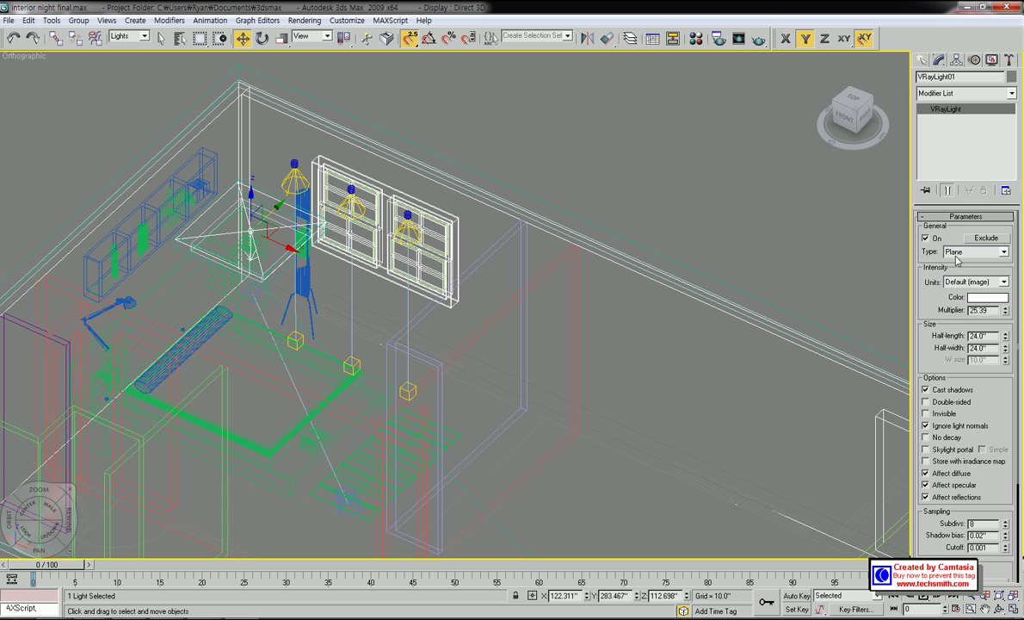
{"action": "left_click_drag", "start_coordinate": [930, 294], "coordinate": [931, 275]}
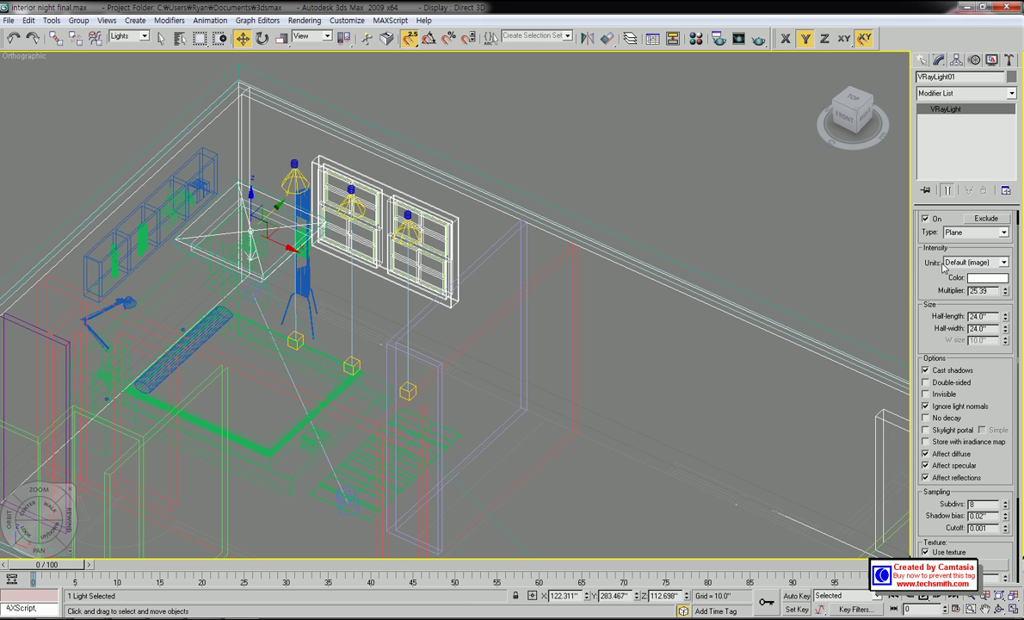
{"action": "left_click", "coordinate": [1003, 264]}
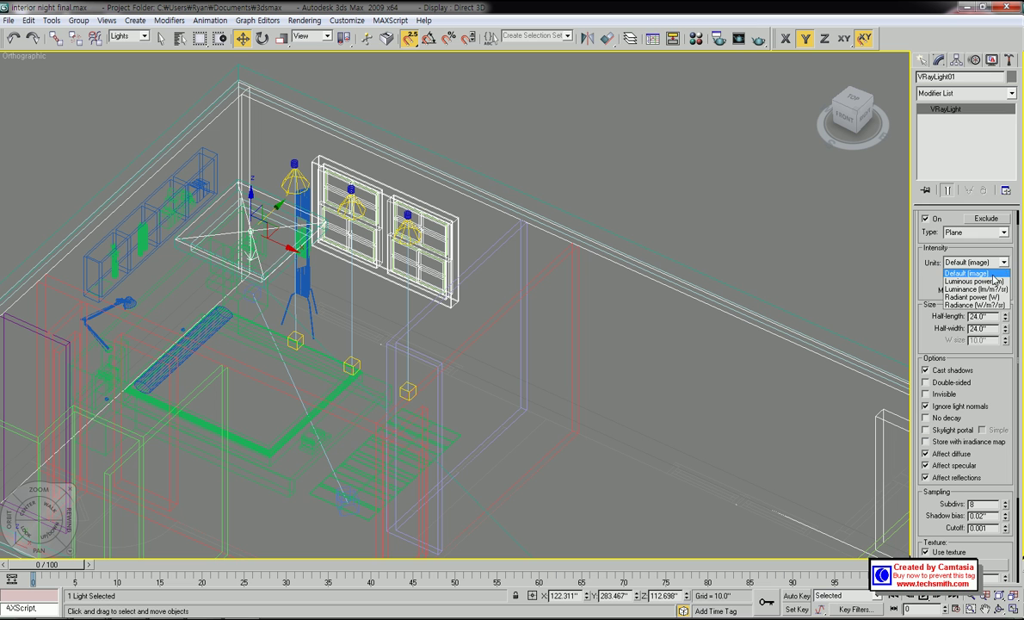
{"action": "left_click", "coordinate": [982, 290]}
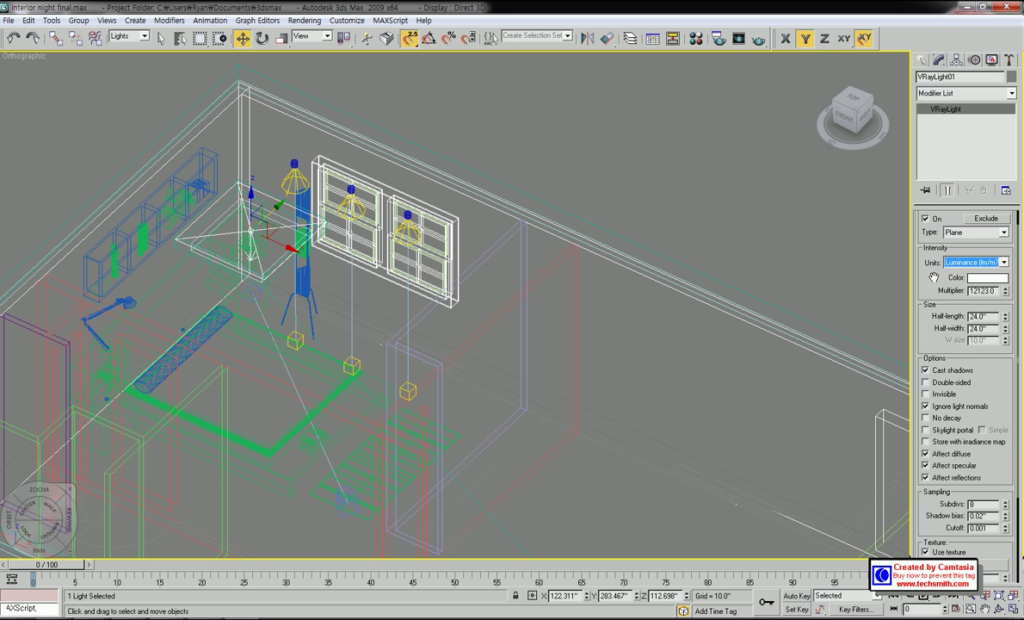
Step: Accept white (255, 255, 255) as the plane light's color and set its multiplier to 20000
{"action": "scroll", "coordinate": [960, 273], "scroll_direction": "down", "scroll_amount": 2}
{"action": "left_click", "coordinate": [977, 256]}
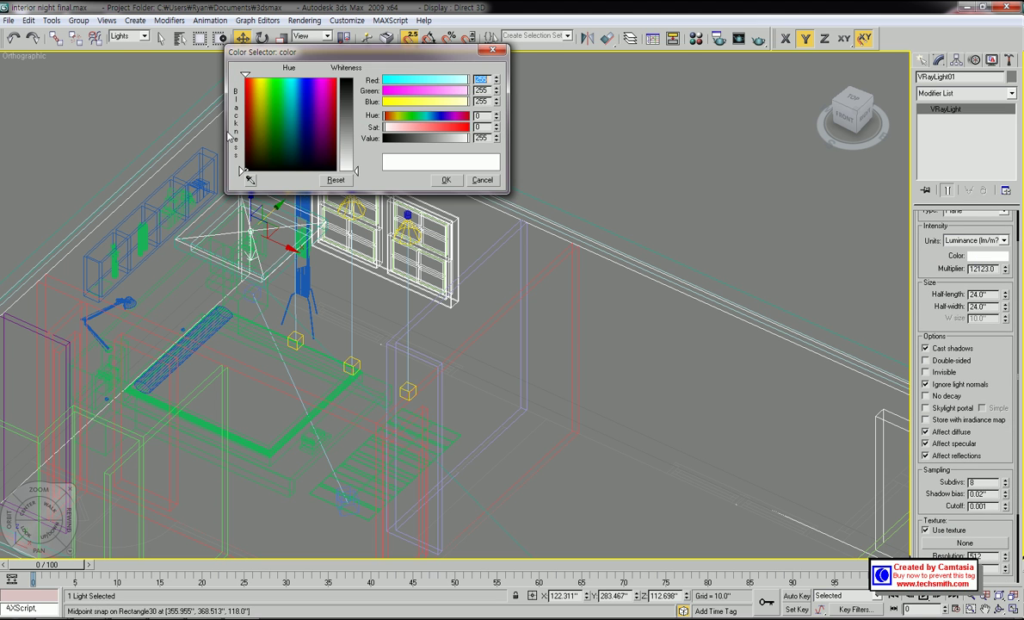
{"action": "left_click", "coordinate": [443, 177]}
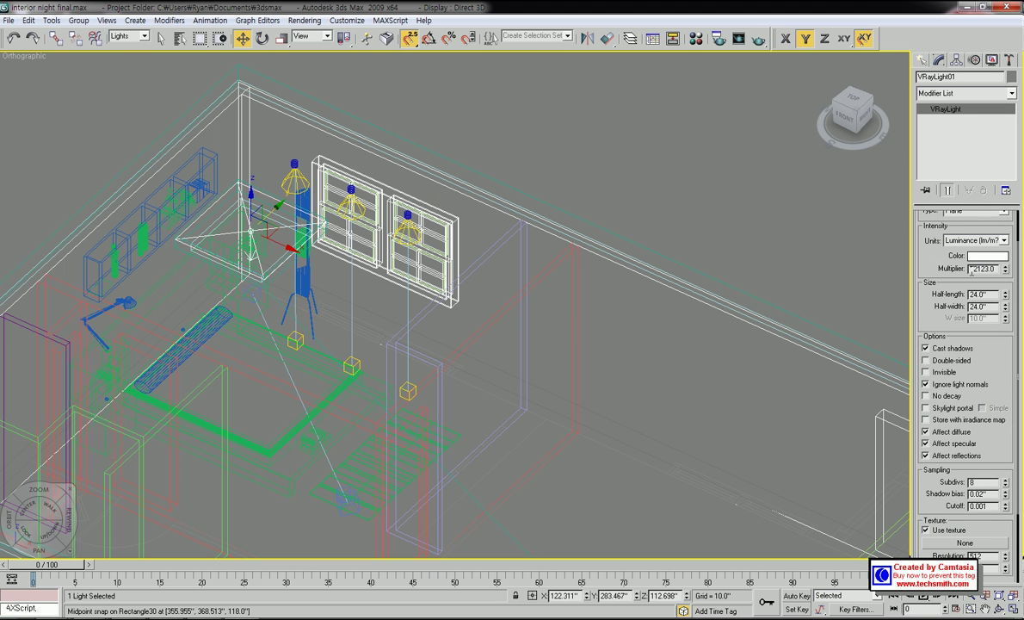
{"action": "left_click_drag", "start_coordinate": [994, 268], "coordinate": [962, 268]}
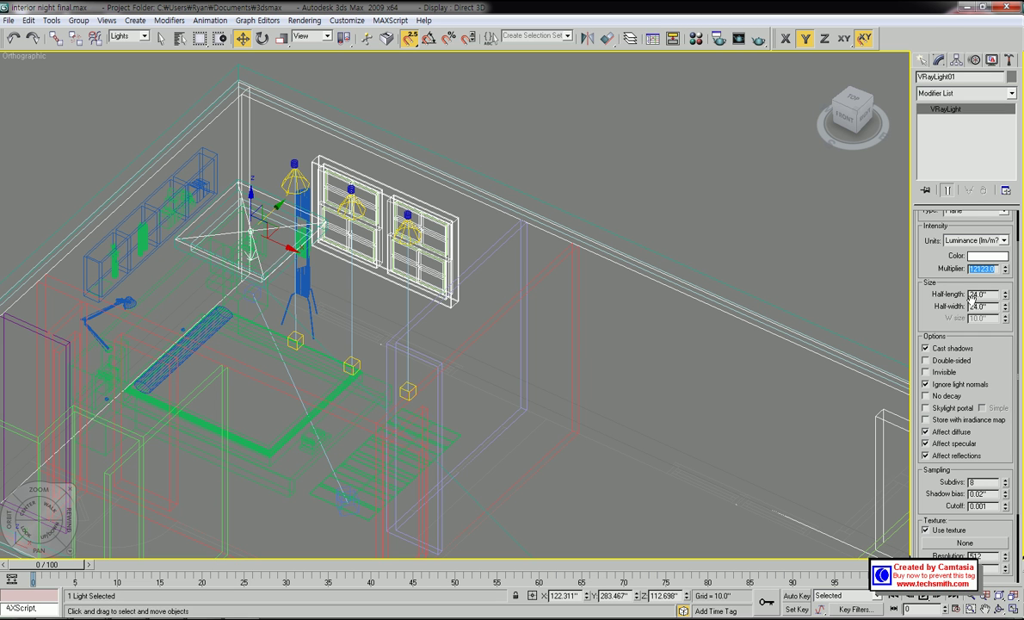
{"action": "type", "text": "20000"}
Step: Make the plane light invisible and turn off its Affect reflections option
{"action": "scroll", "coordinate": [931, 255], "scroll_direction": "down", "scroll_amount": 3}
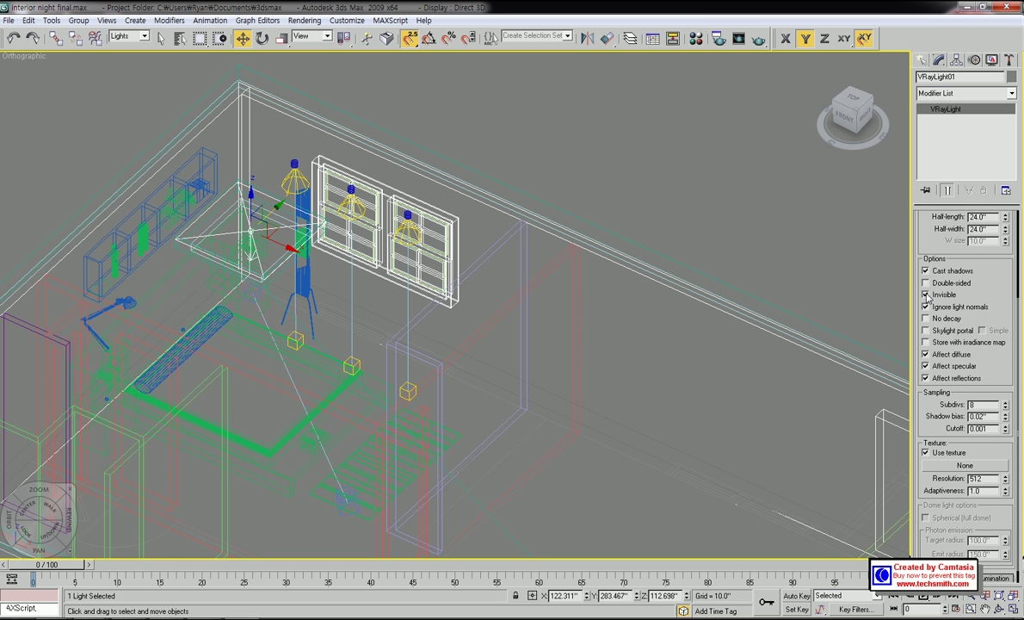
{"action": "scroll", "coordinate": [927, 319], "scroll_direction": "down", "scroll_amount": 1}
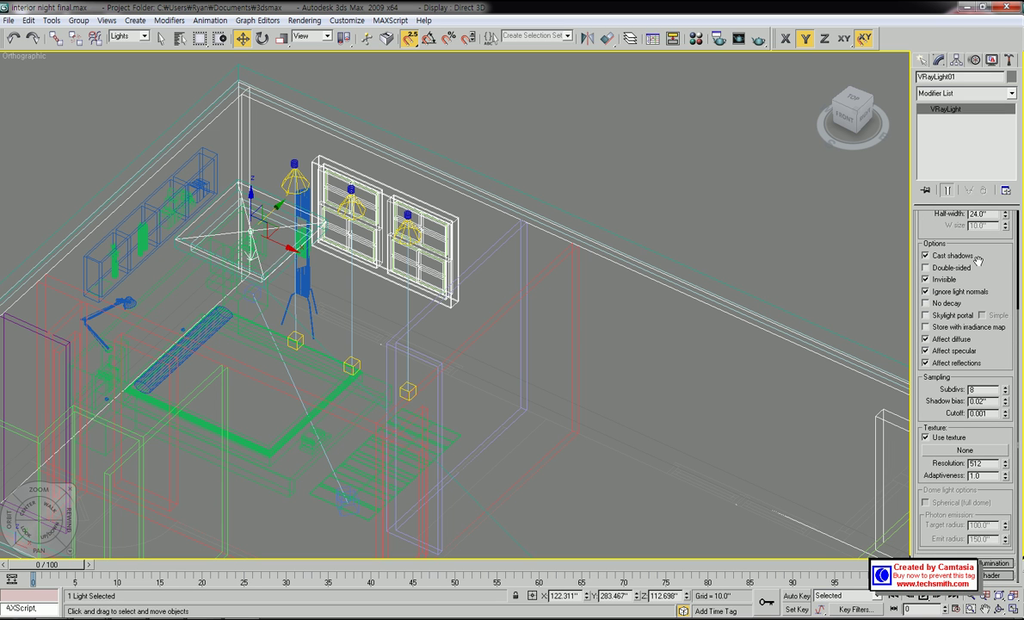
{"action": "left_click", "coordinate": [925, 362]}
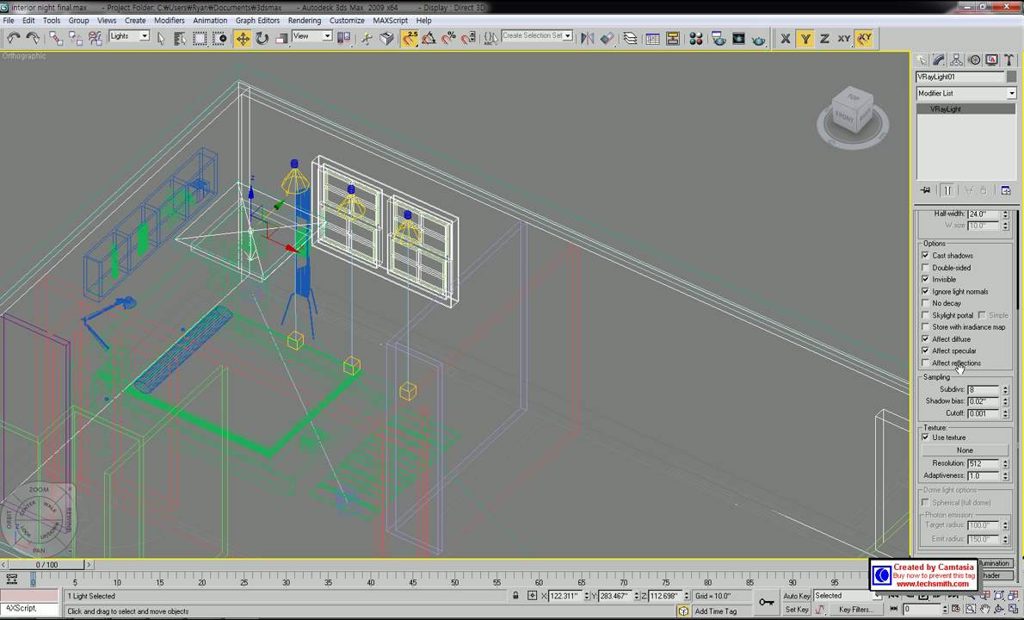